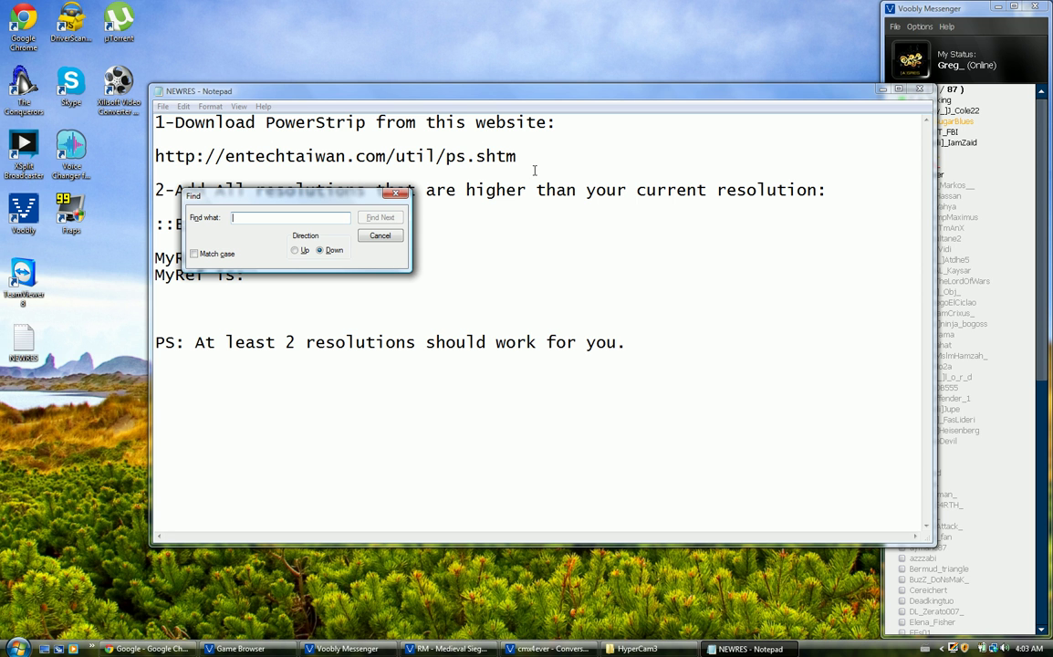
click(382, 234)
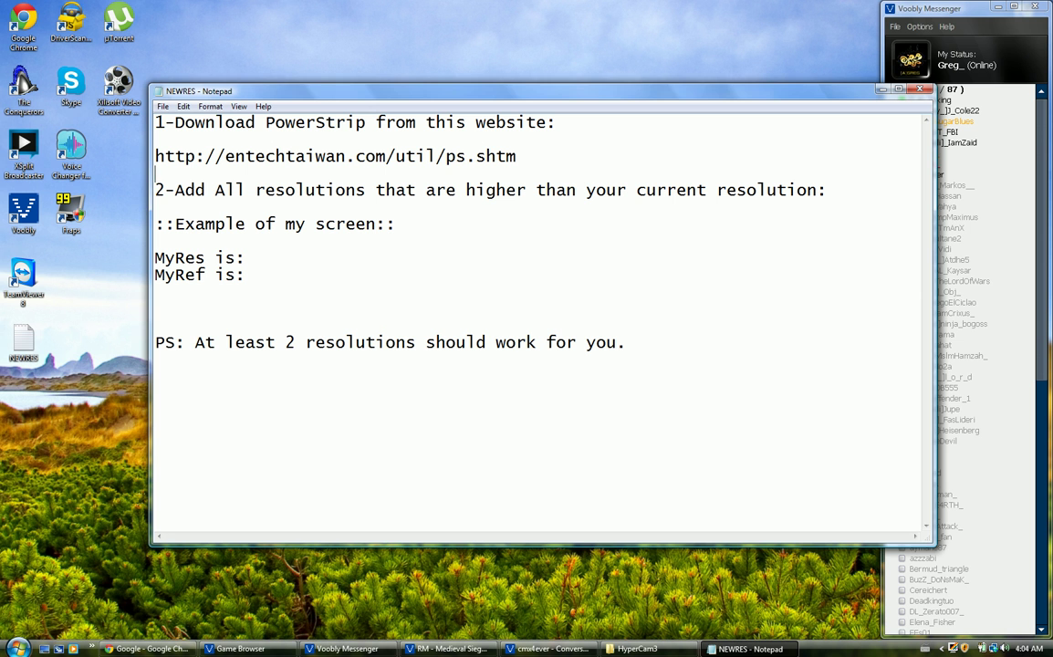
click(18, 646)
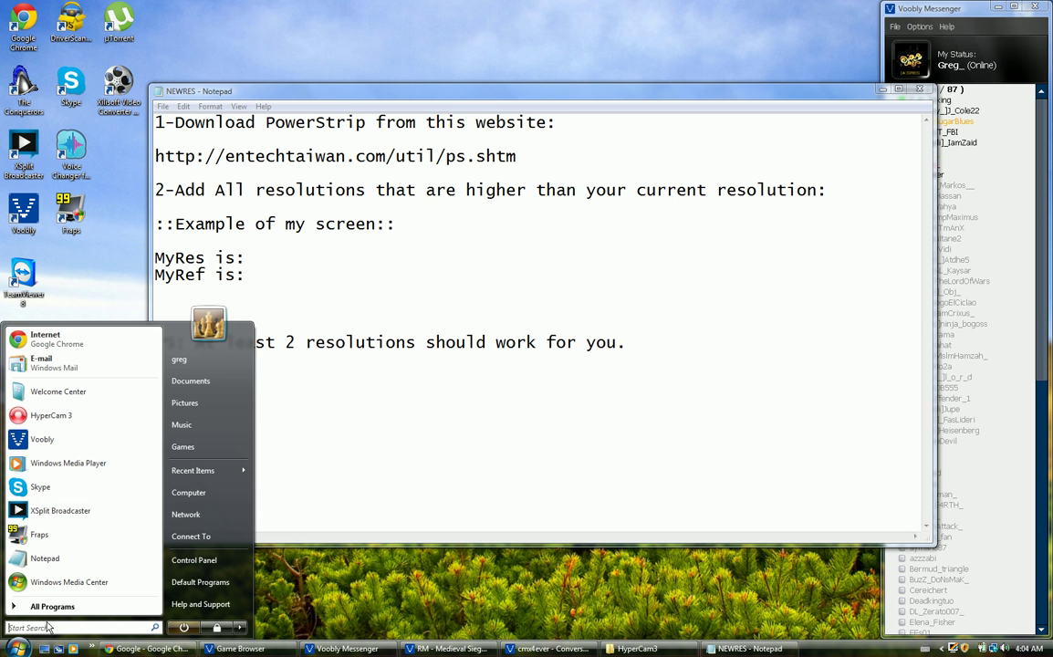
drag(660, 352, 155, 121)
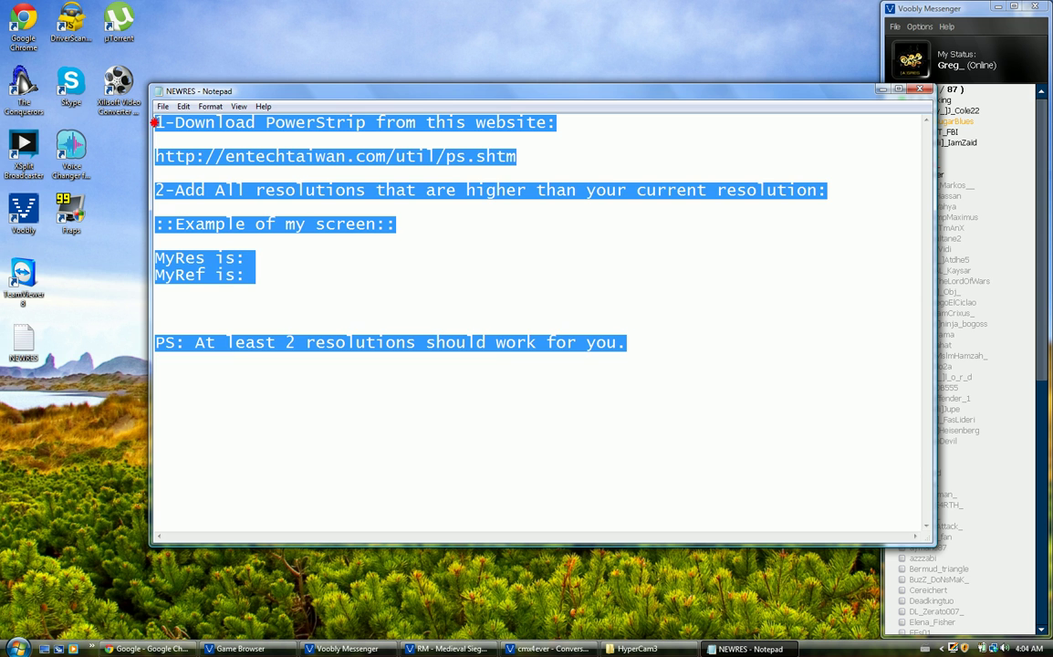
click(187, 144)
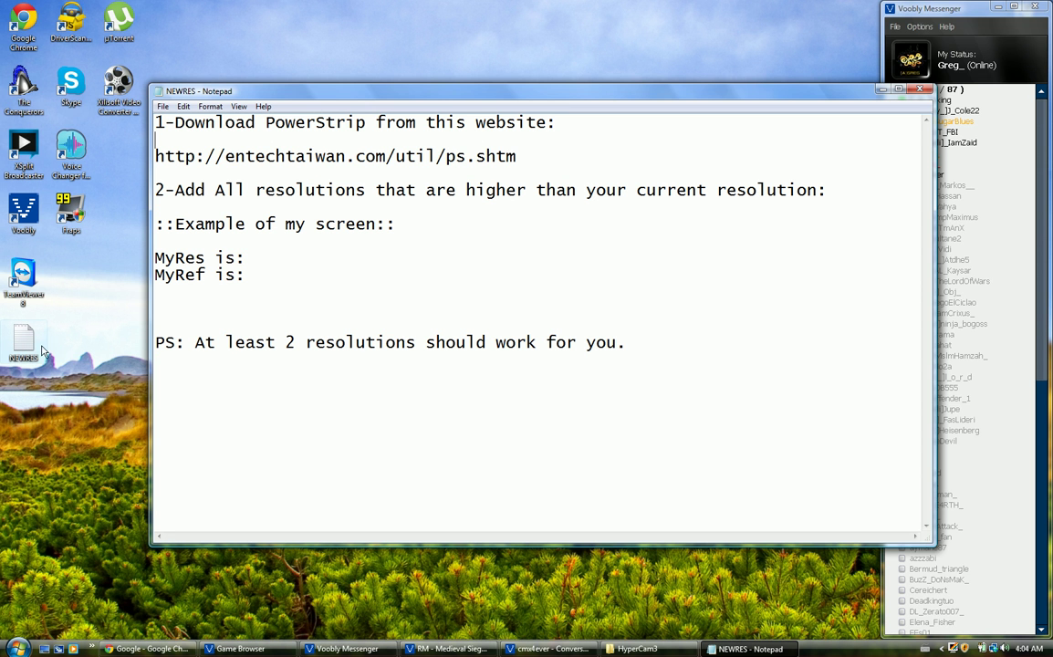
click(249, 316)
drag(634, 340, 146, 117)
click(201, 141)
click(517, 157)
drag(518, 157, 157, 157)
right_click(157, 157)
click(187, 195)
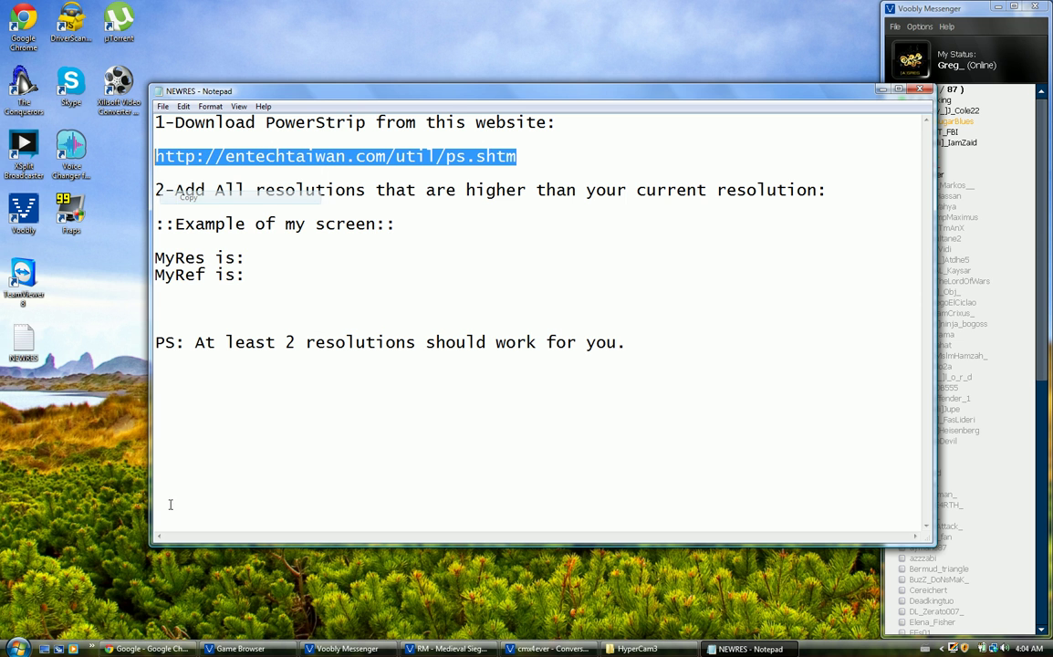
Paste the PowerStrip link into Chrome's address bar and load the EnTech PowerStrip page.
click(151, 648)
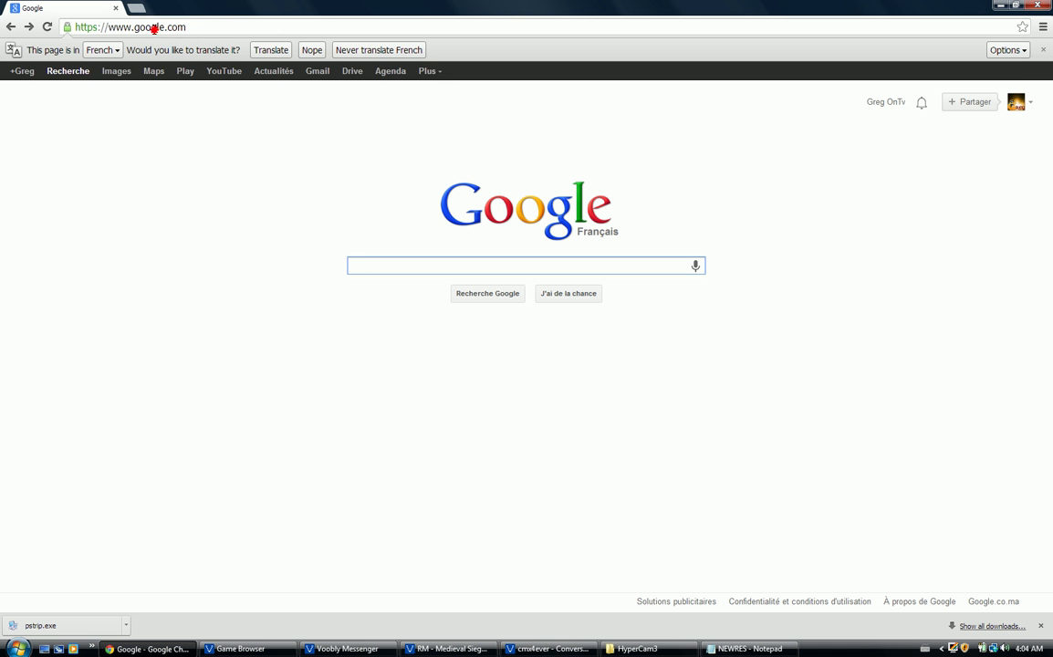
click(156, 29)
key(ctrl+v)
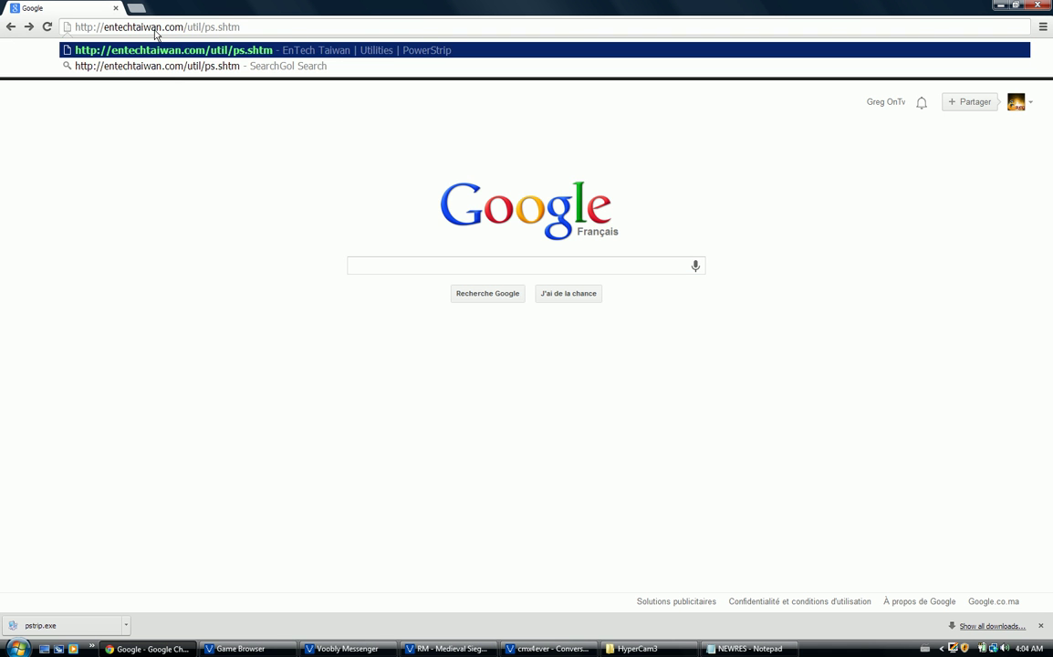
key(Return)
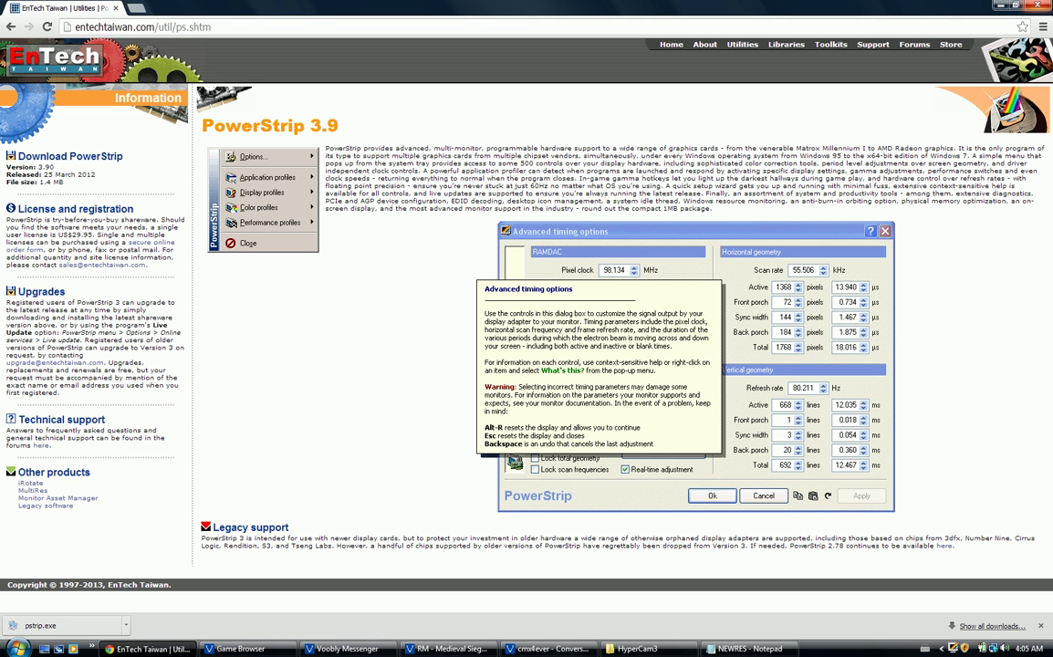
Bring Notepad back, reposition it, and open the PowerStrip tray menu's Display profiles entry.
key(alt+Tab)
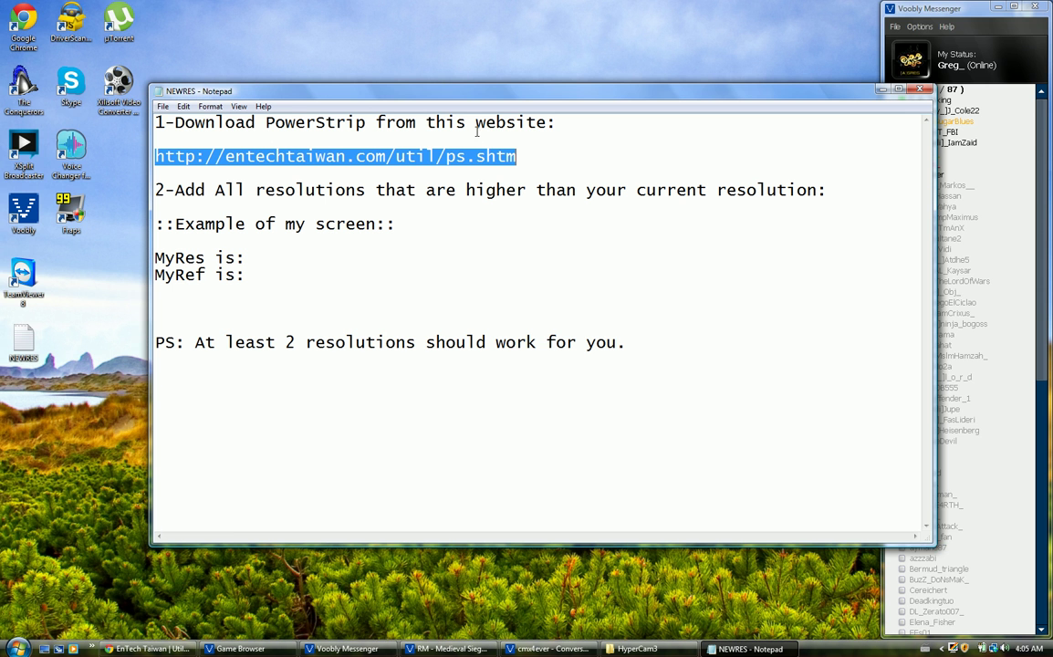
mouse_move(155, 96)
mouse_down()
mouse_move(81, 109)
mouse_move(150, 95)
mouse_up()
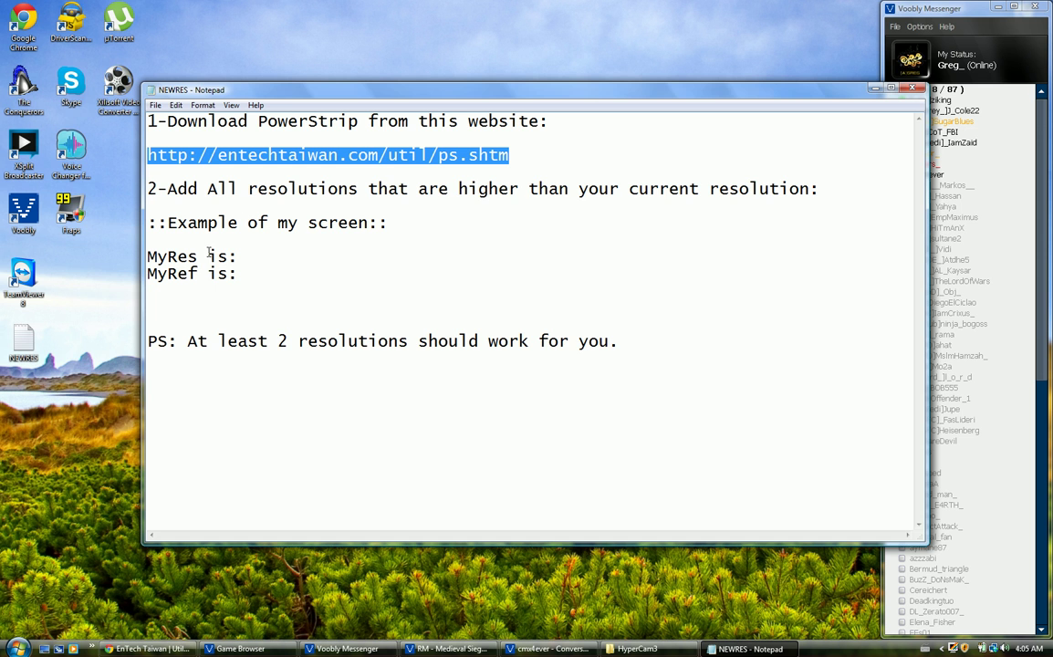
drag(278, 89, 208, 67)
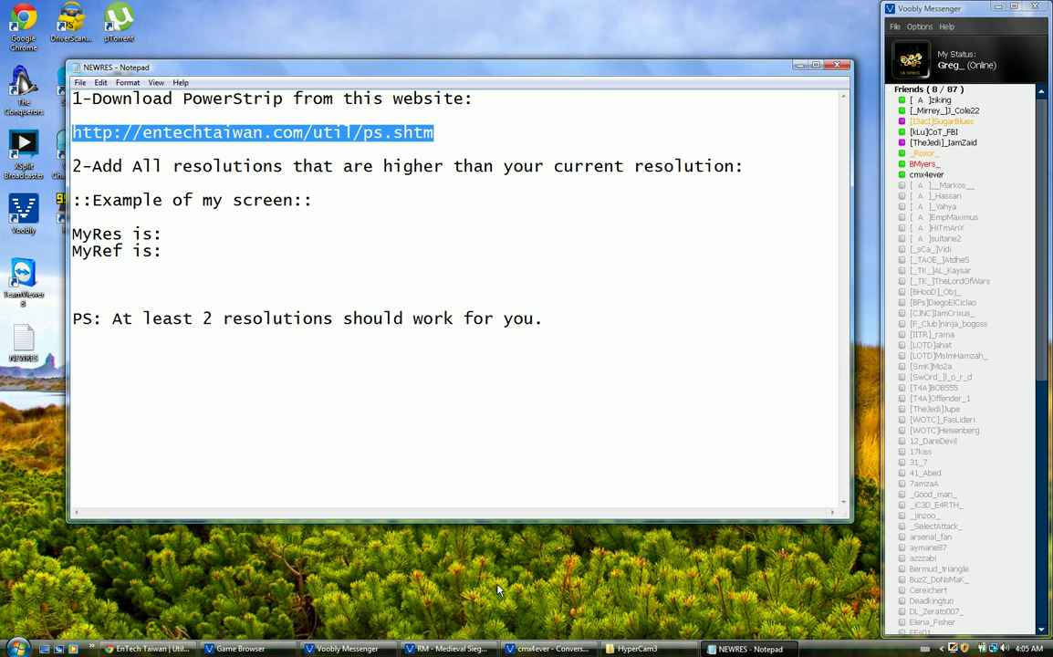
click(942, 649)
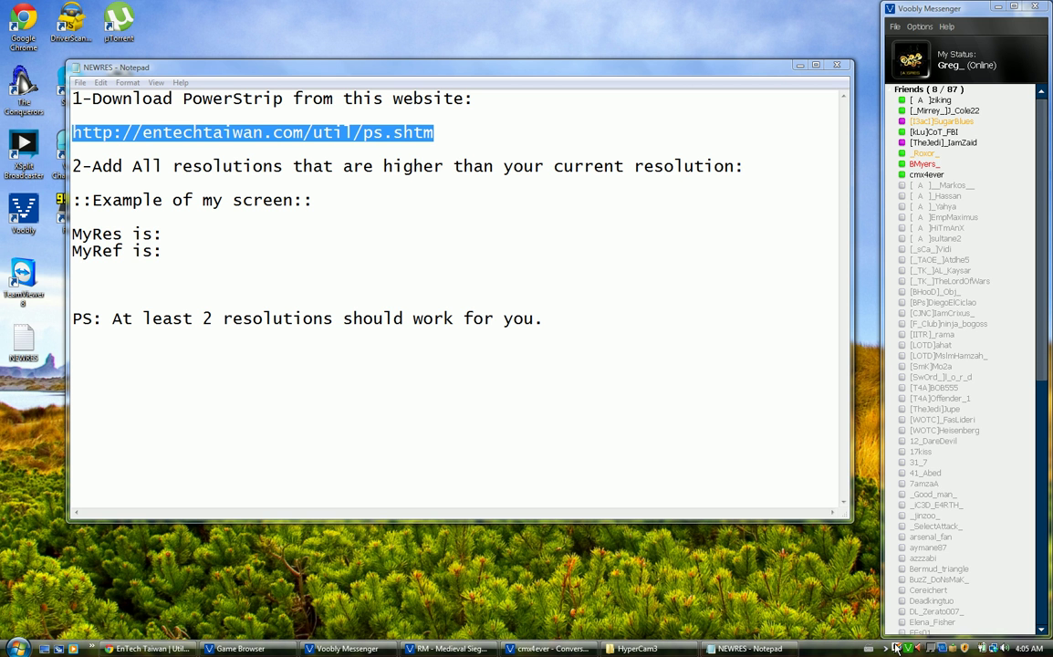
click(895, 646)
mouse_move(909, 584)
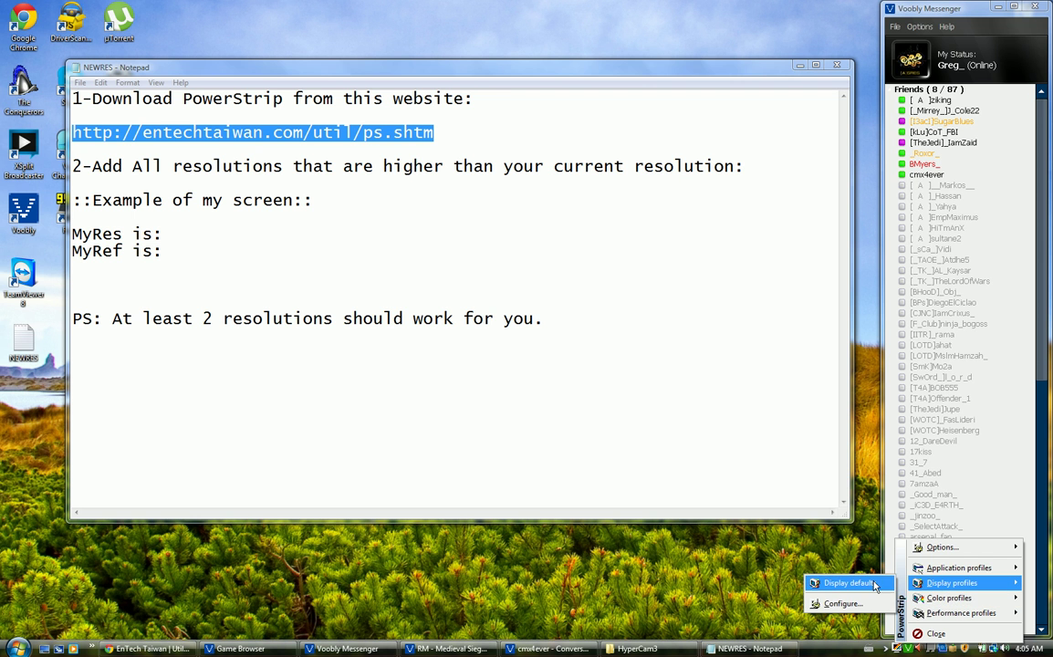
Open PowerStrip's display profile configuration and type 1680X1050 after 'MyRes is:' in the notes.
click(833, 600)
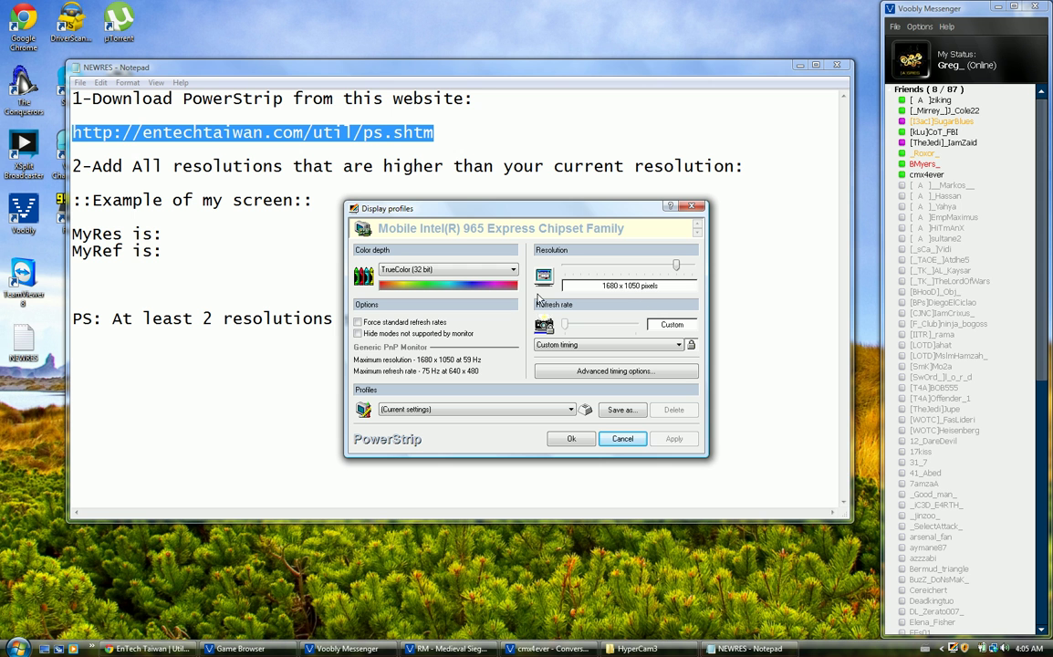
click(207, 236)
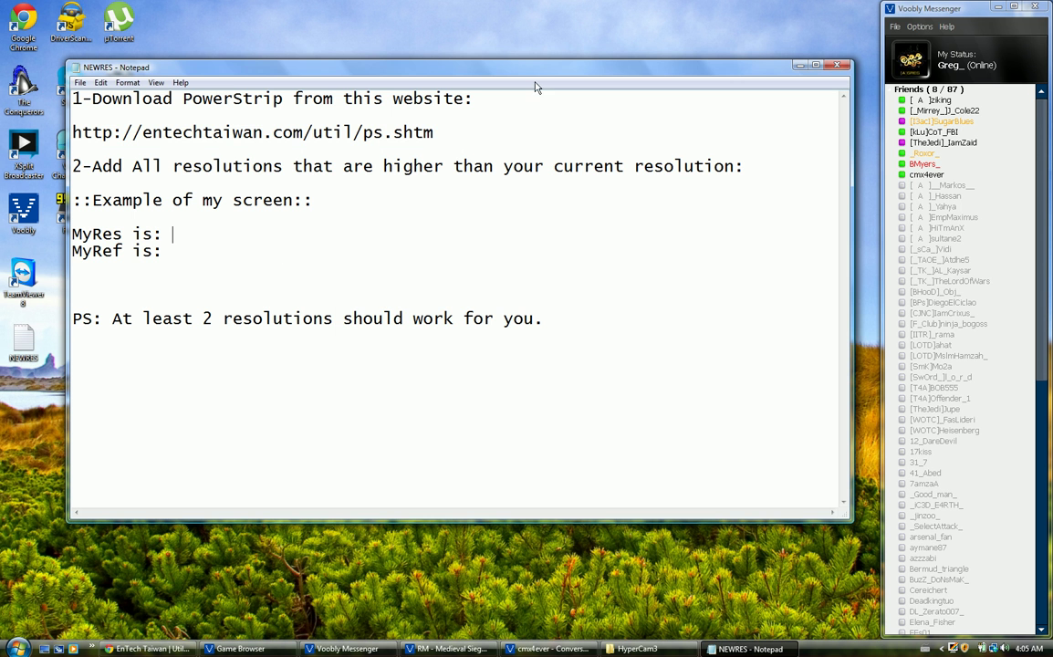
drag(486, 69, 584, 134)
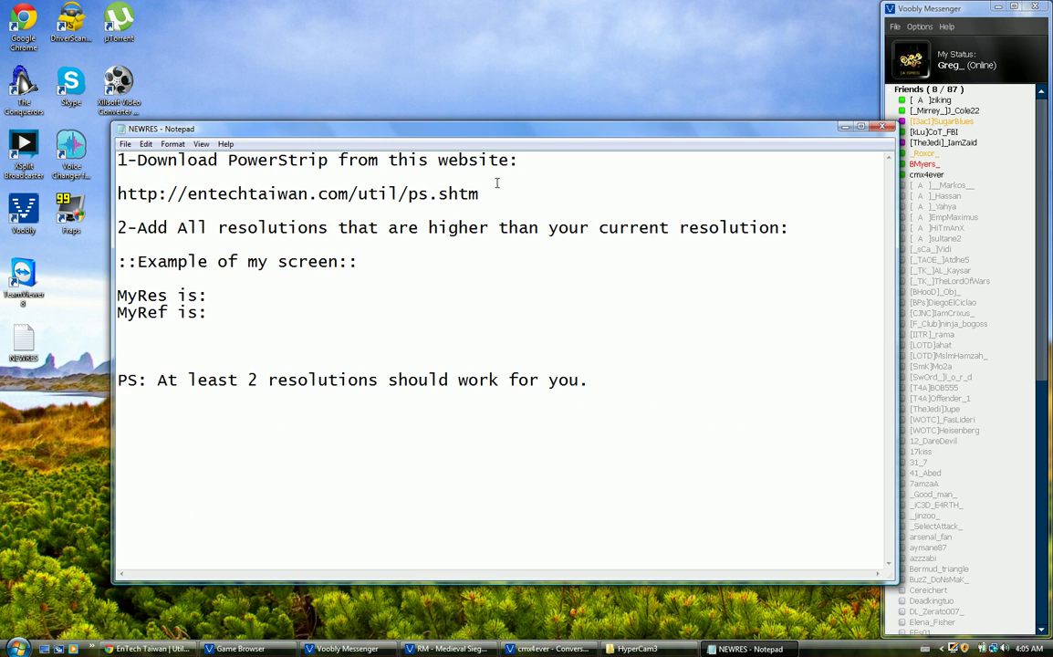
click(209, 295)
text(1680X10)
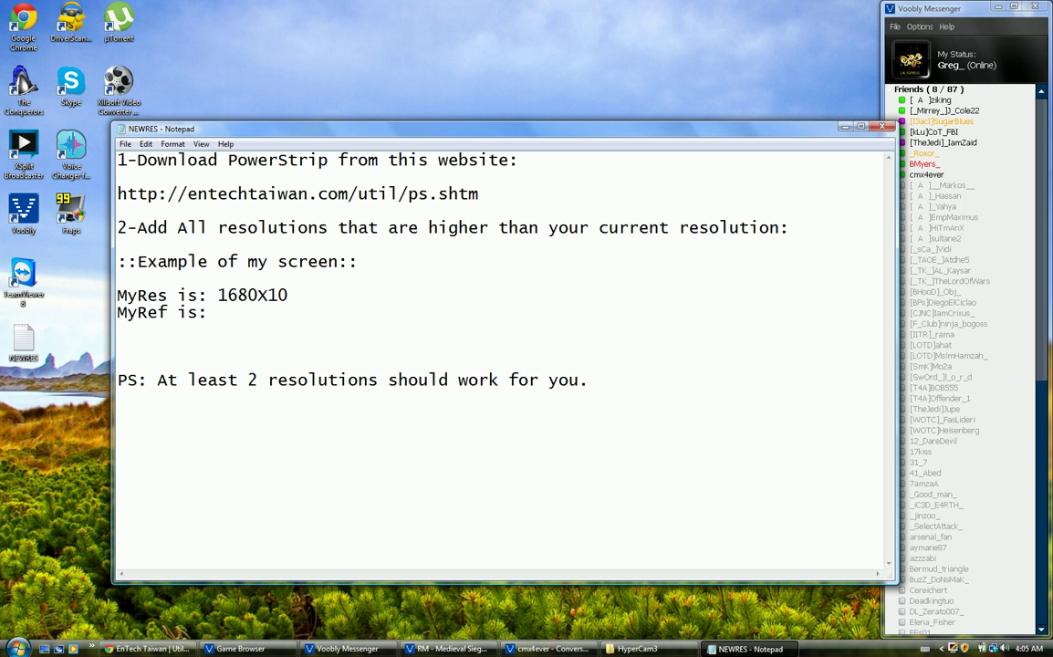
text(50)
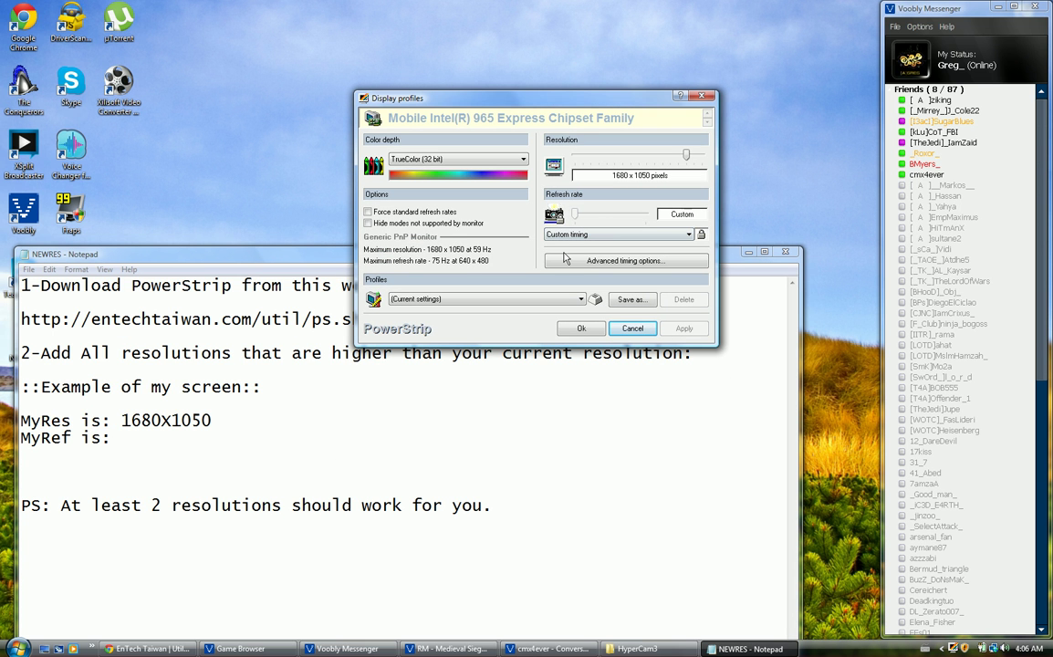
Check the 59.903 refresh rate in Advanced timing options and note 60HZ after 'MyRef is:'.
click(593, 263)
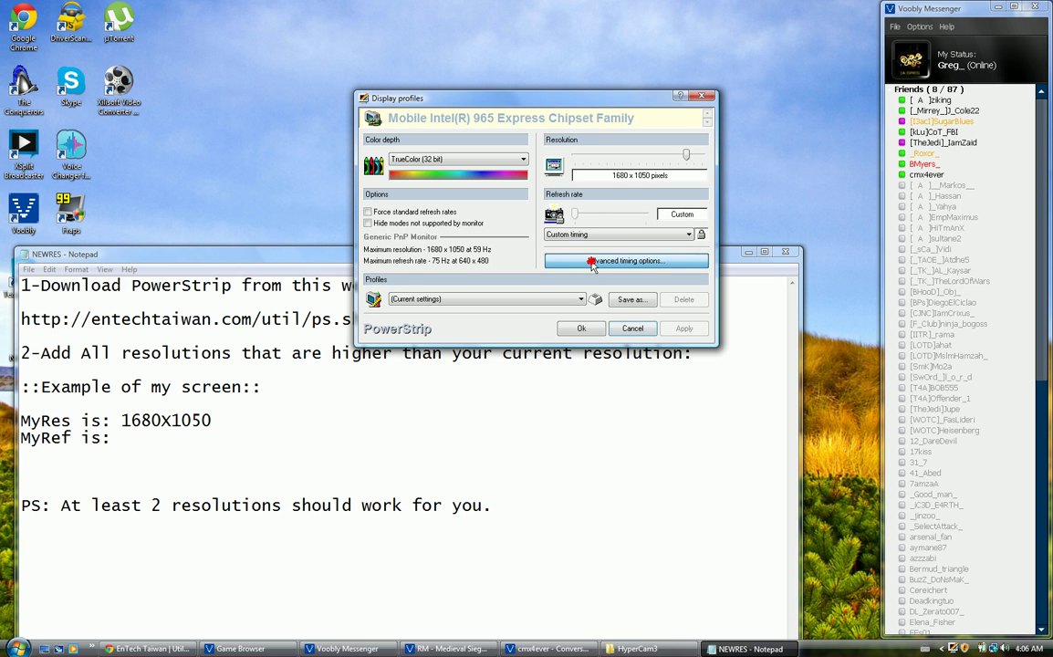
drag(532, 197, 579, 133)
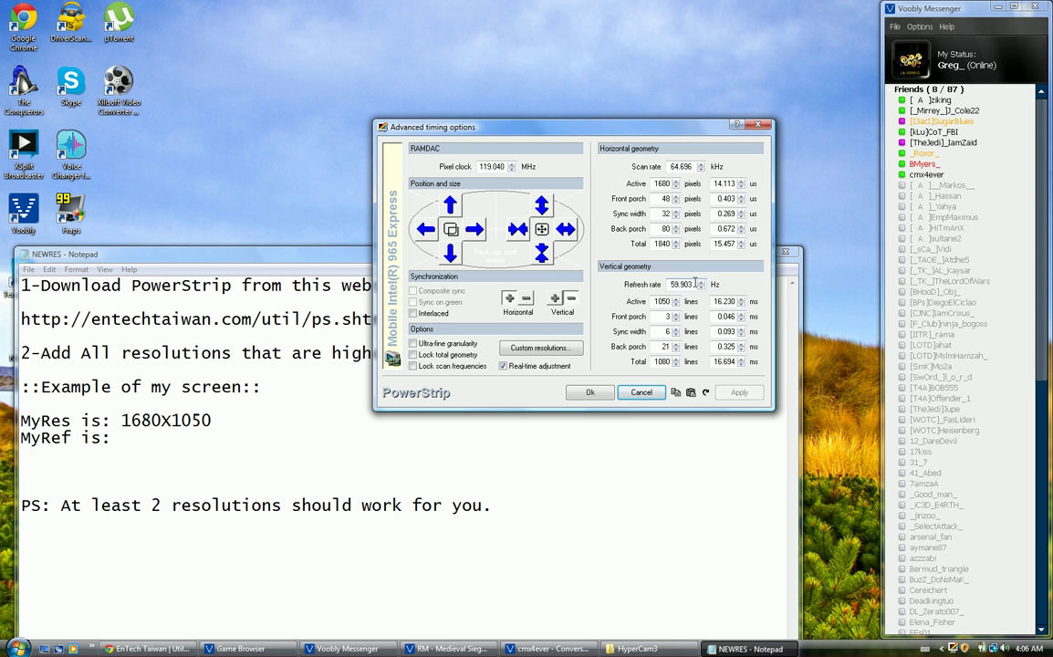
drag(695, 284, 670, 283)
click(153, 438)
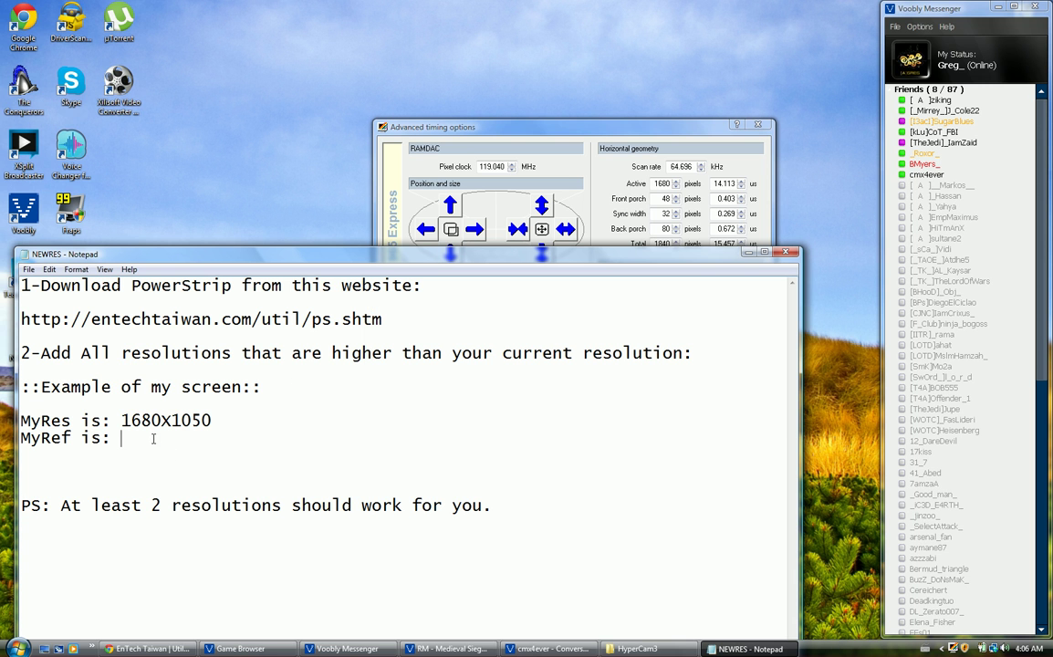
text(60HZ)
click(538, 127)
click(157, 438)
click(572, 126)
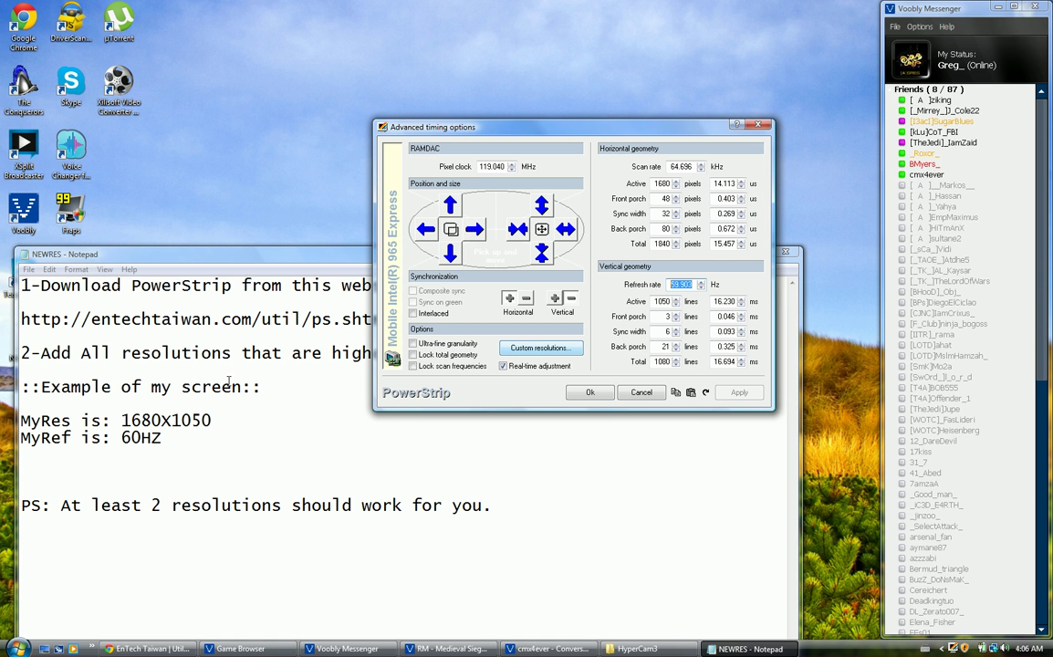
click(540, 348)
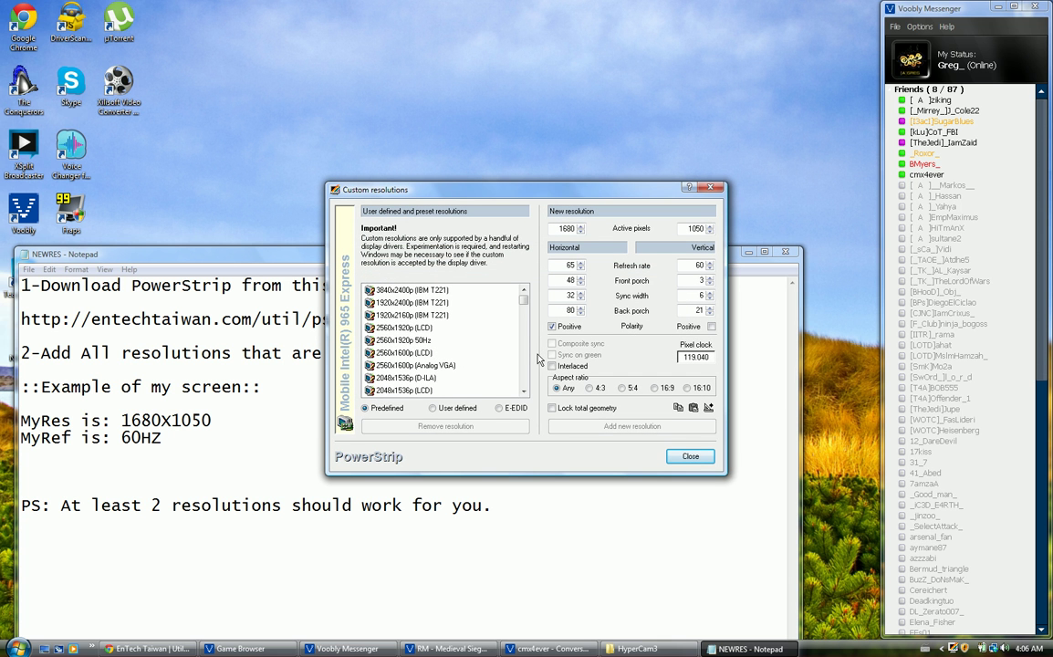
Compare the 1680X1050 note with the Custom resolutions window, moving that window up and right.
mouse_move(523, 299)
mouse_down()
mouse_move(526, 394)
mouse_move(531, 288)
mouse_move(517, 390)
mouse_move(527, 298)
mouse_up()
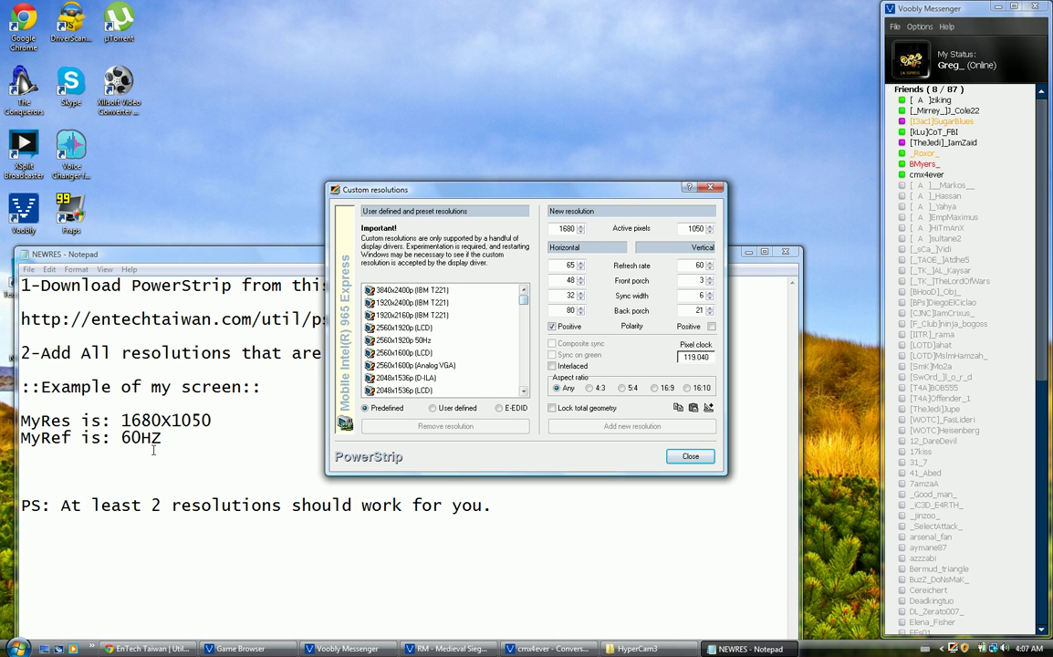
drag(219, 422, 129, 420)
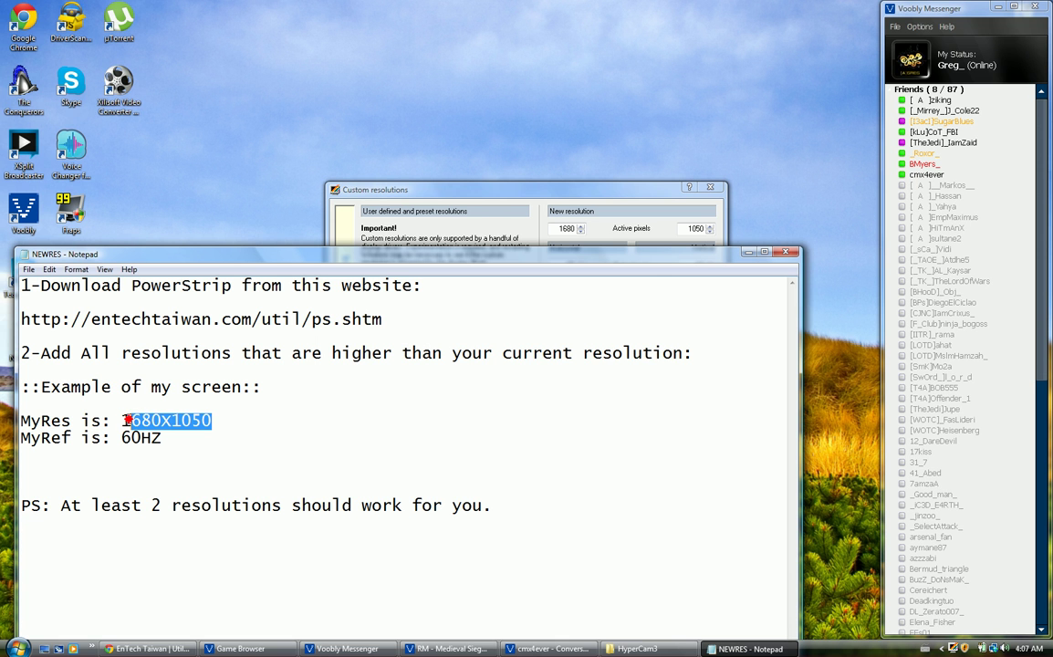
click(473, 196)
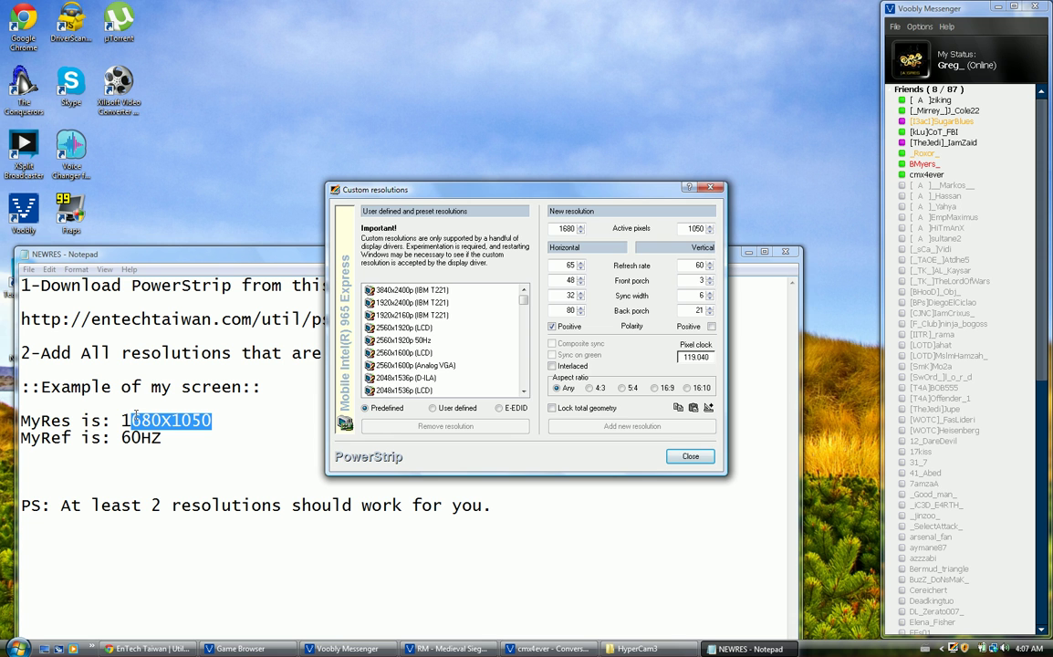
click(122, 419)
drag(121, 420, 213, 421)
click(406, 190)
click(122, 420)
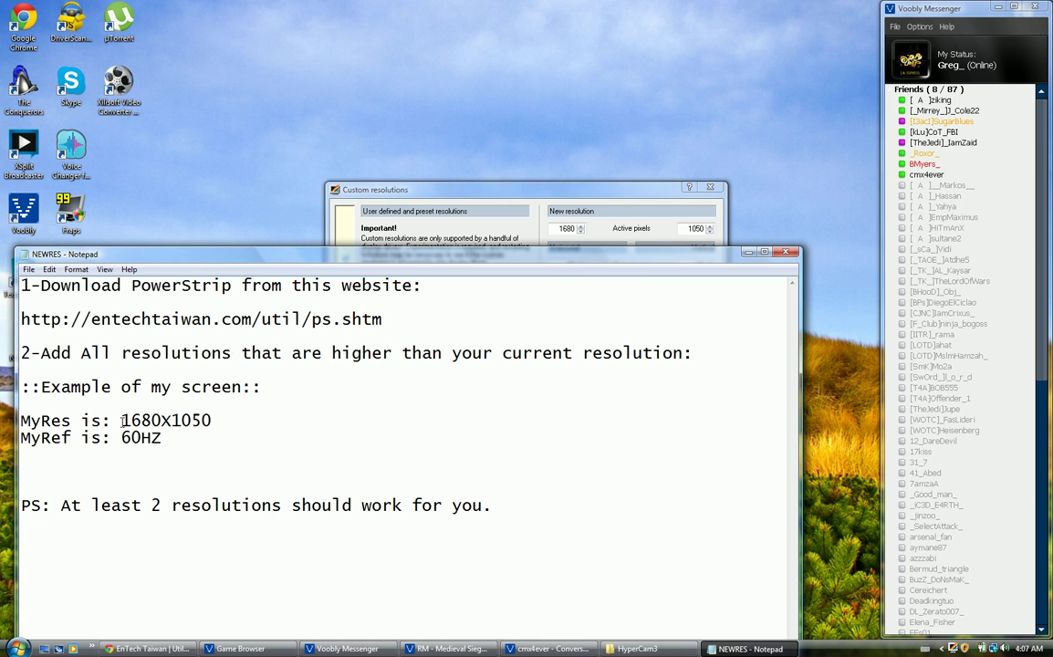
click(379, 186)
drag(393, 187, 439, 169)
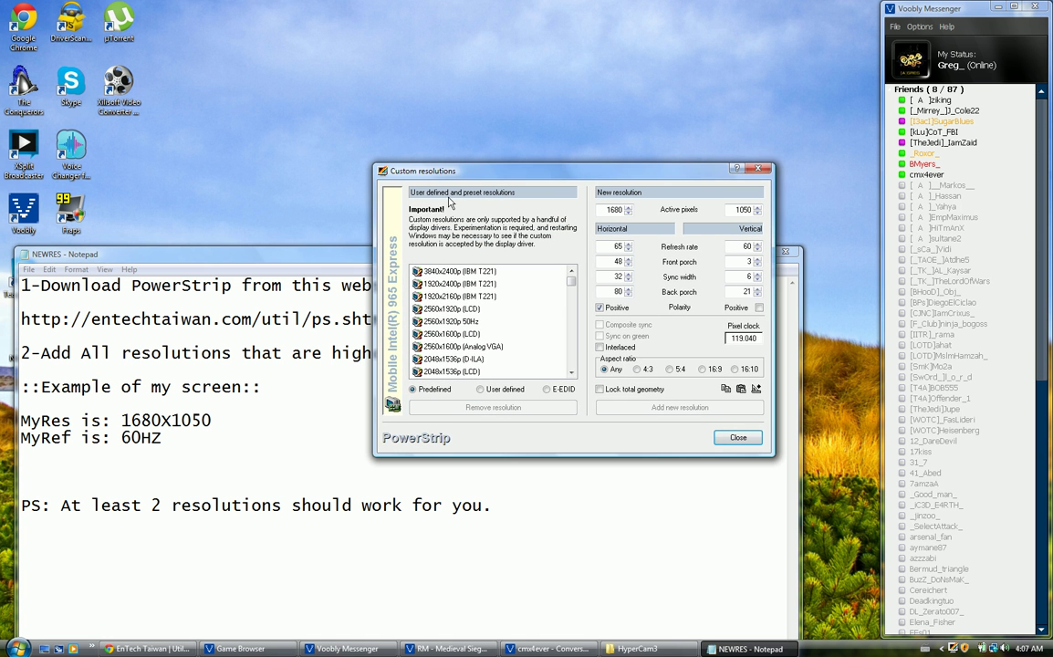
Type '1920x1050 or 1920x1200' on the line below MyRef in the notes.
click(159, 473)
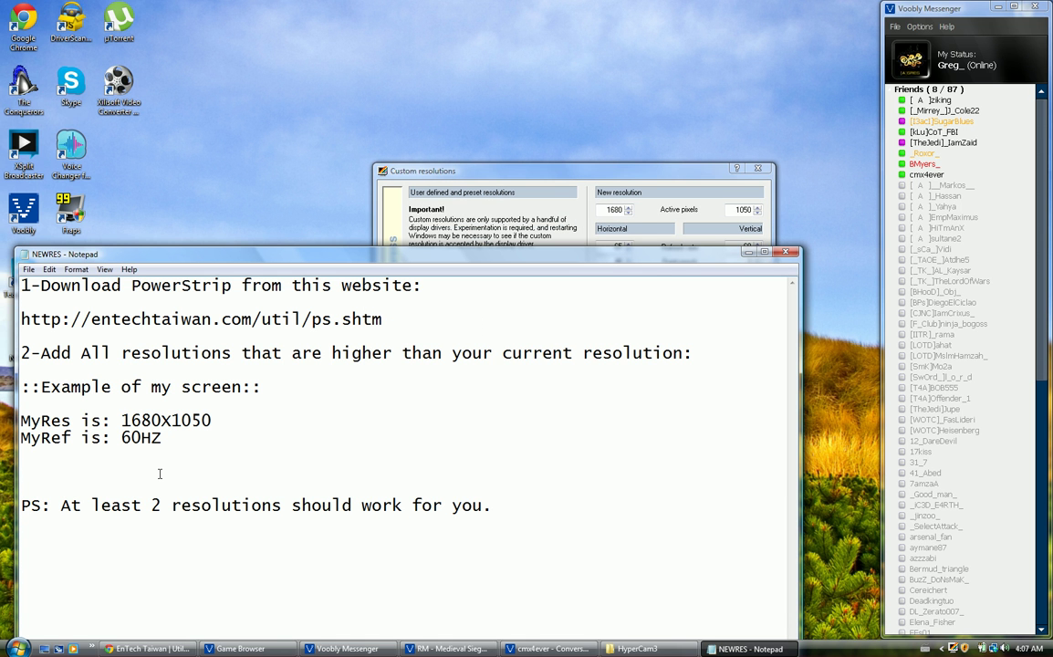
text(19)
text(20)
text(<)
text(x)
text(1050)
text( or )
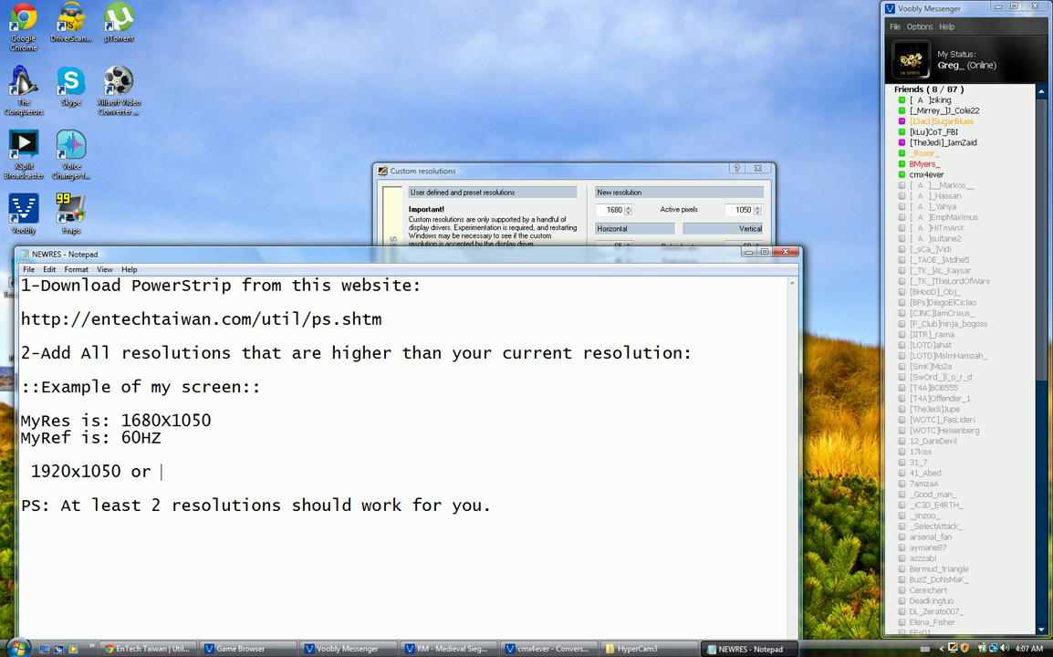
text(1920x1200)
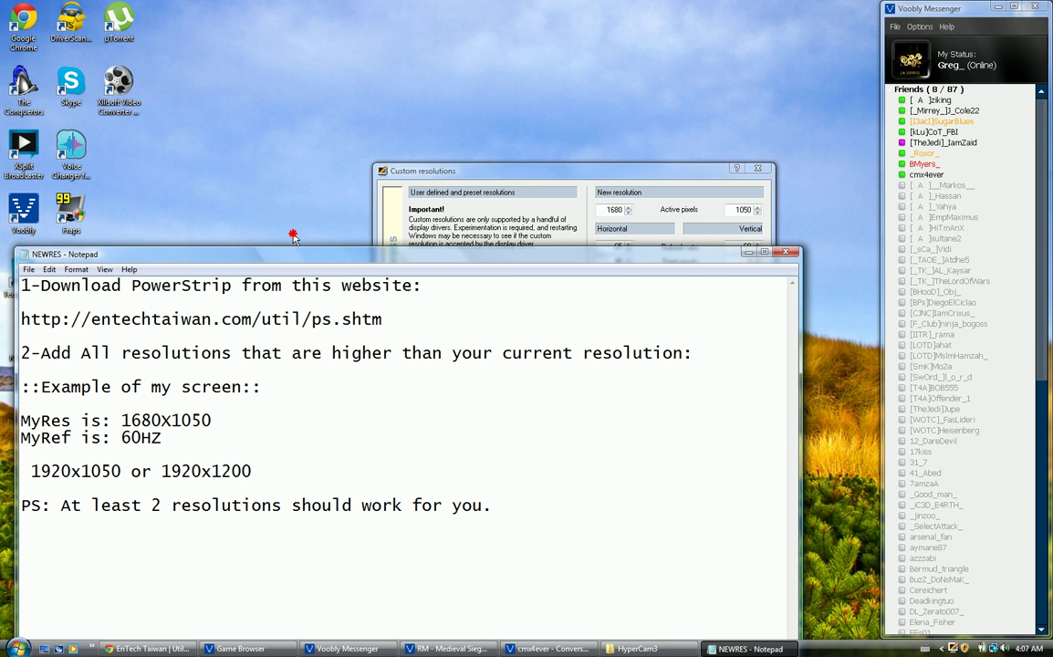
drag(246, 254, 332, 136)
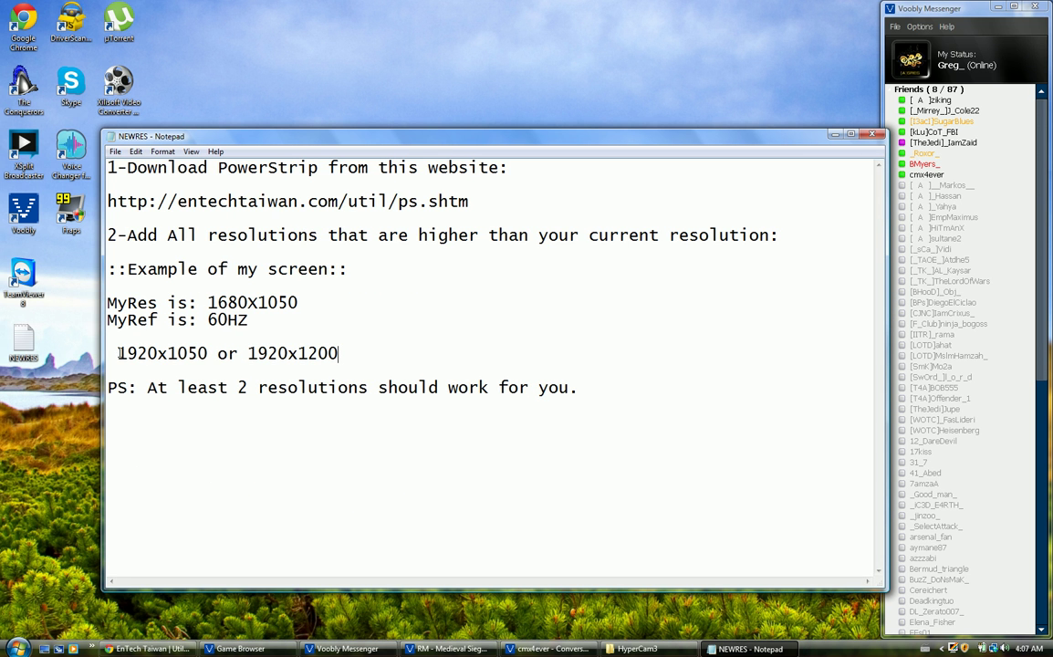
drag(119, 353, 353, 363)
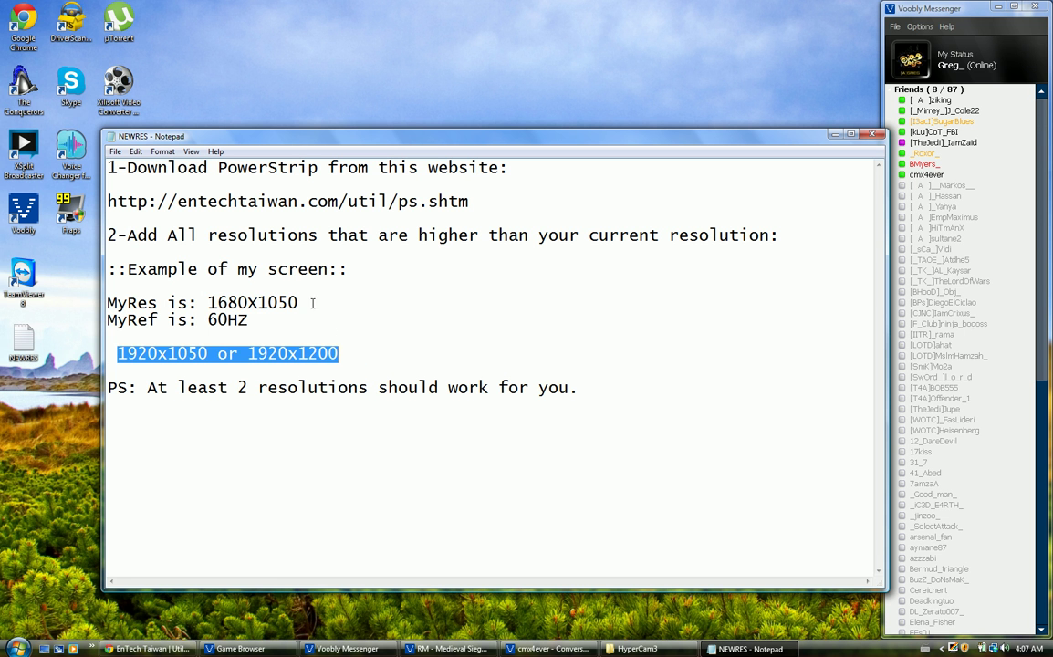
drag(311, 302, 205, 305)
Try the 2560x1920p 50Hz and 1920x1080p 60Hz presets, placing Notepad beside the dialog.
drag(538, 146, 502, 448)
click(473, 169)
click(399, 257)
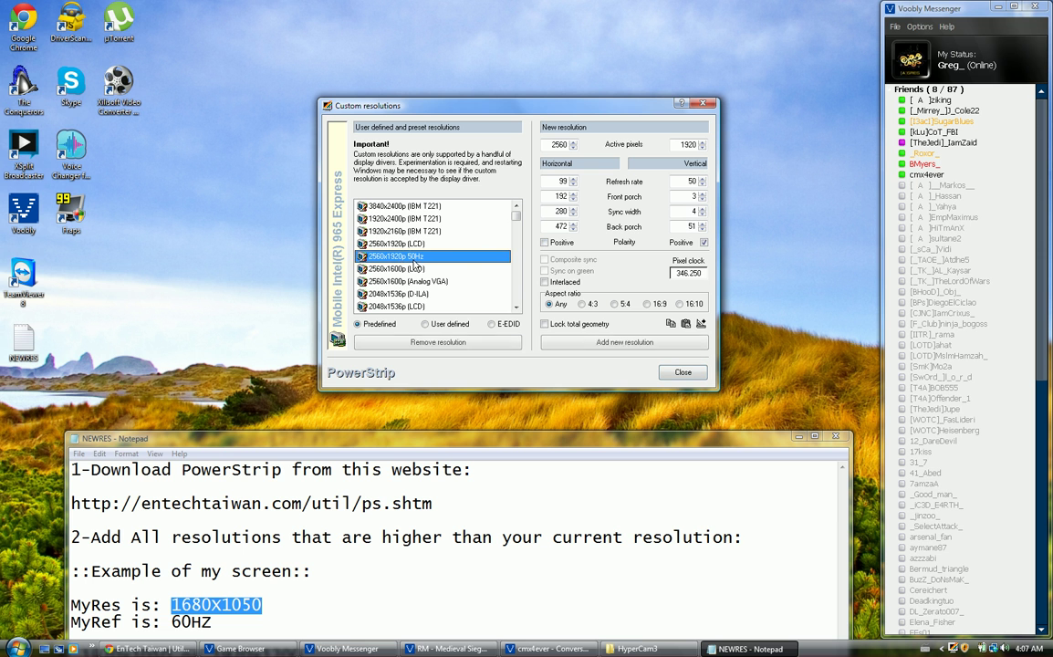
scroll(421, 266, down, 5)
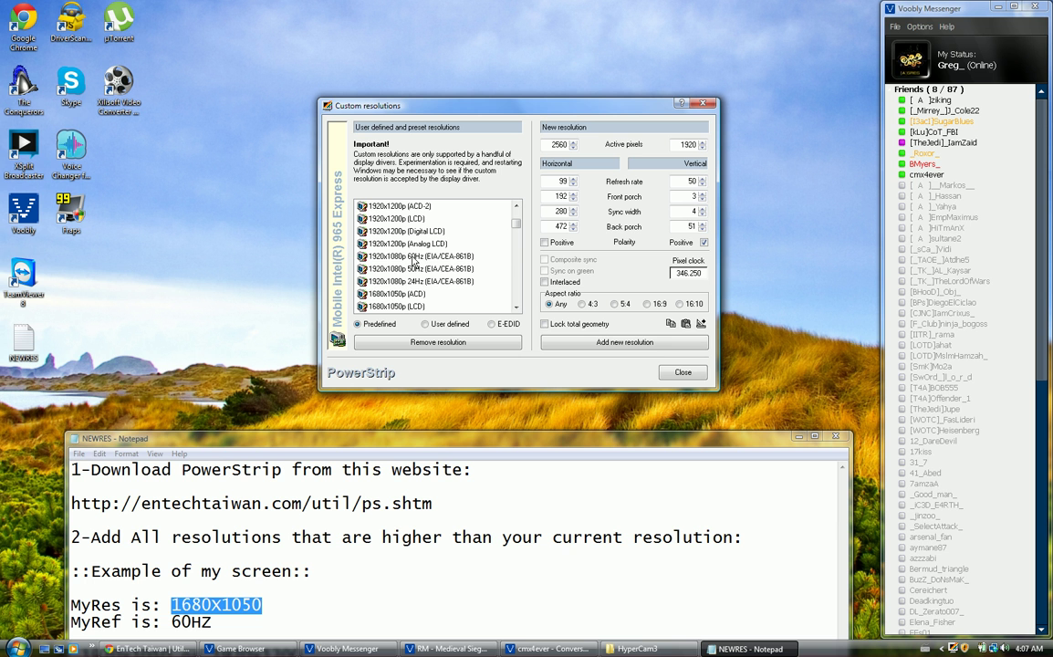
click(412, 258)
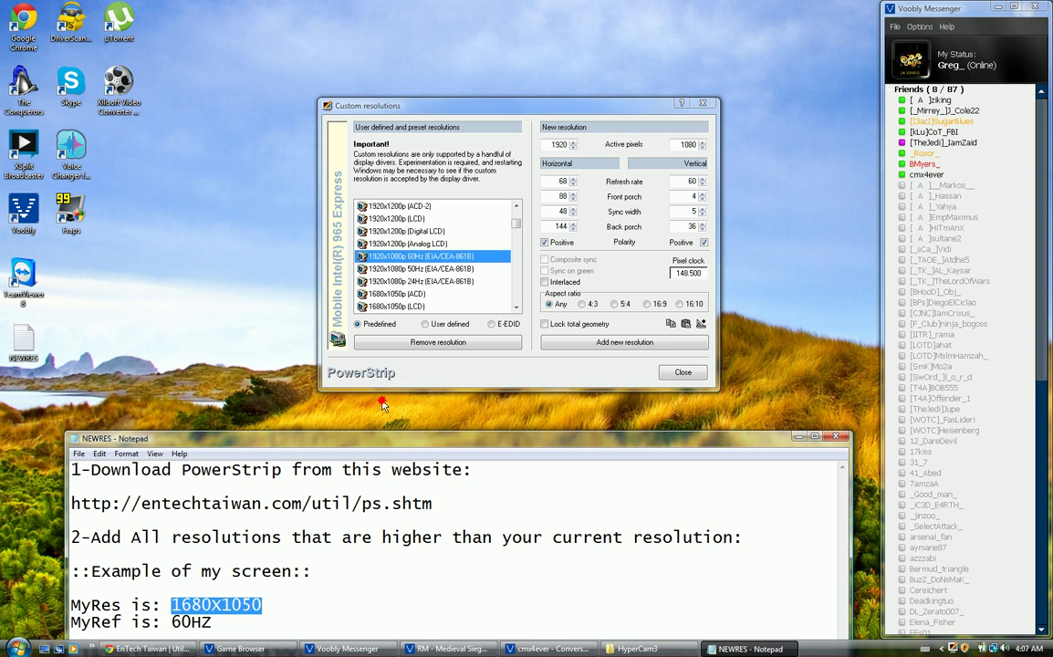
drag(511, 376, 911, 118)
click(715, 308)
drag(714, 308, 680, 309)
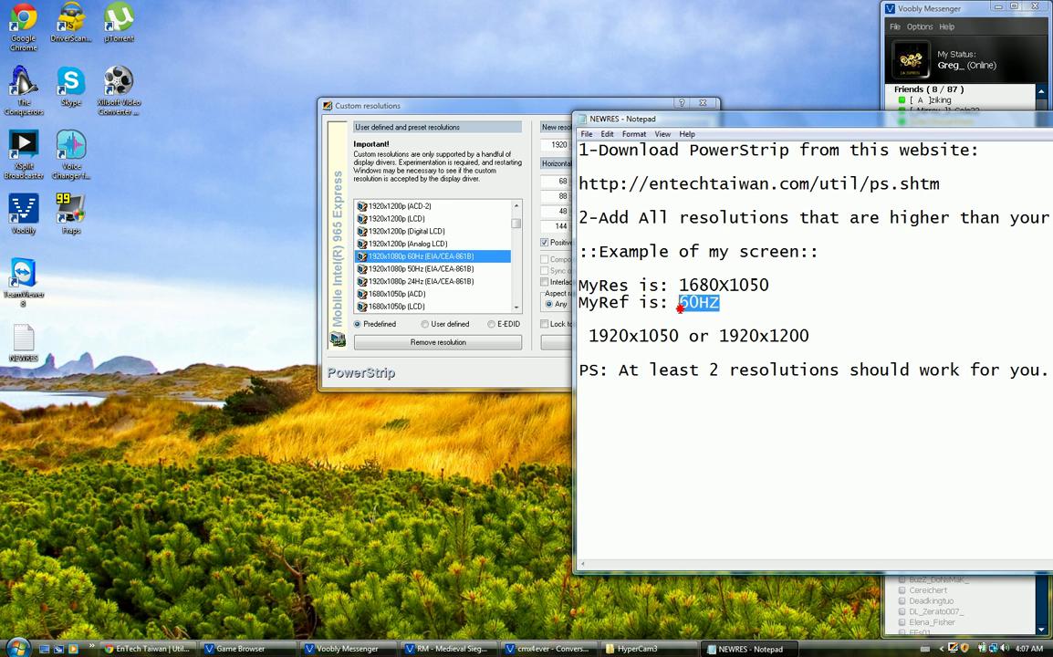
Try the 1920x1080p 50Hz, 1920x1080p 60Hz and 1920x1200p (Analog LCD) presets against the notes.
click(421, 269)
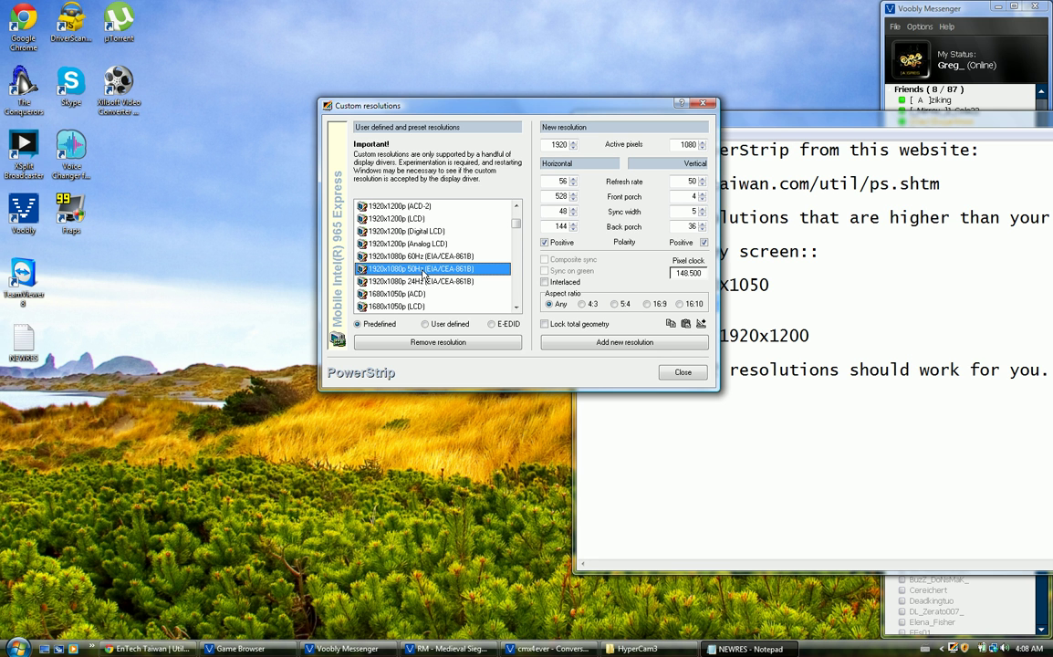
click(717, 315)
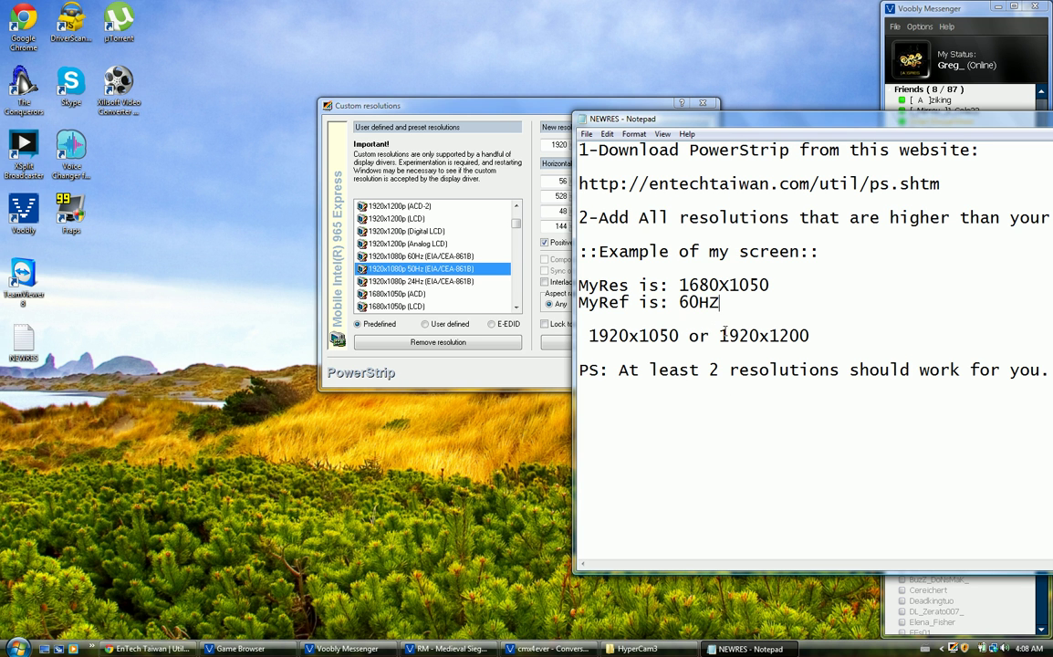
drag(719, 303, 679, 303)
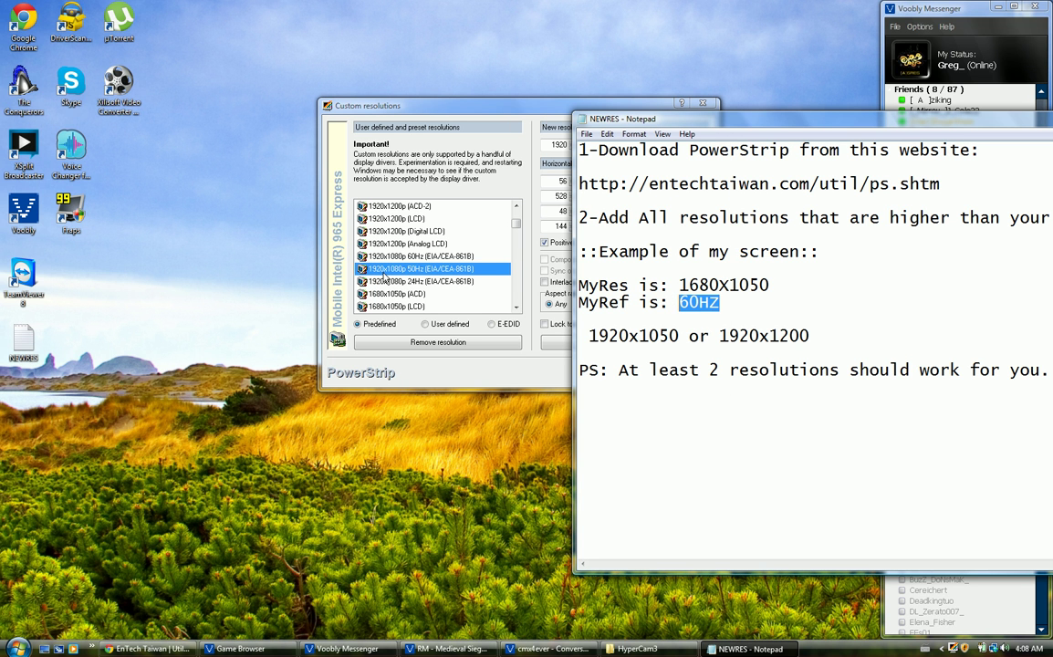
click(392, 257)
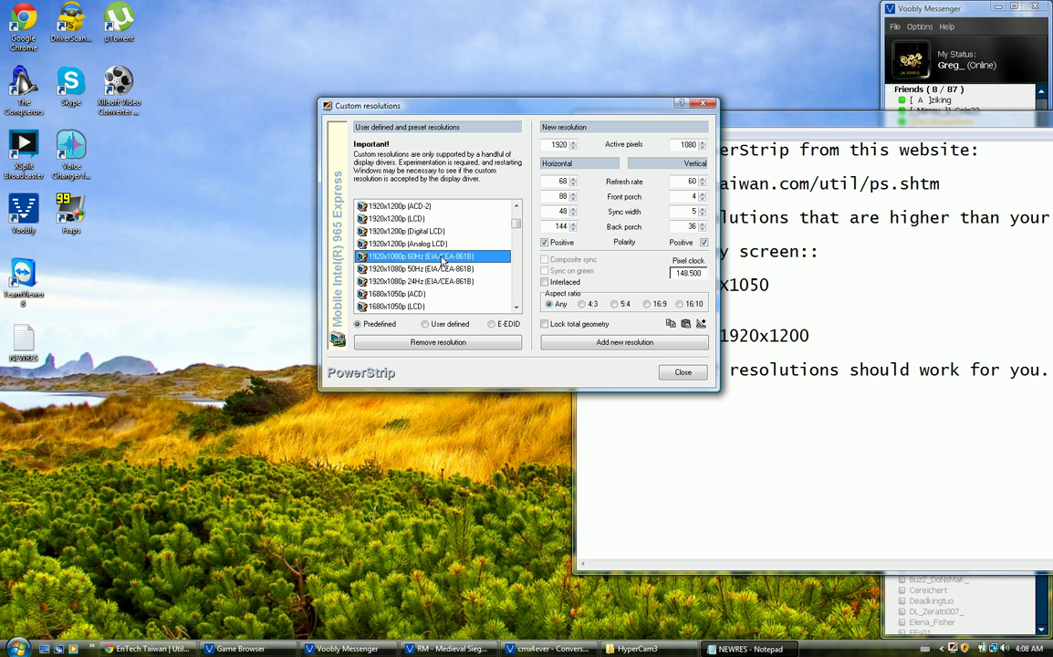
click(419, 244)
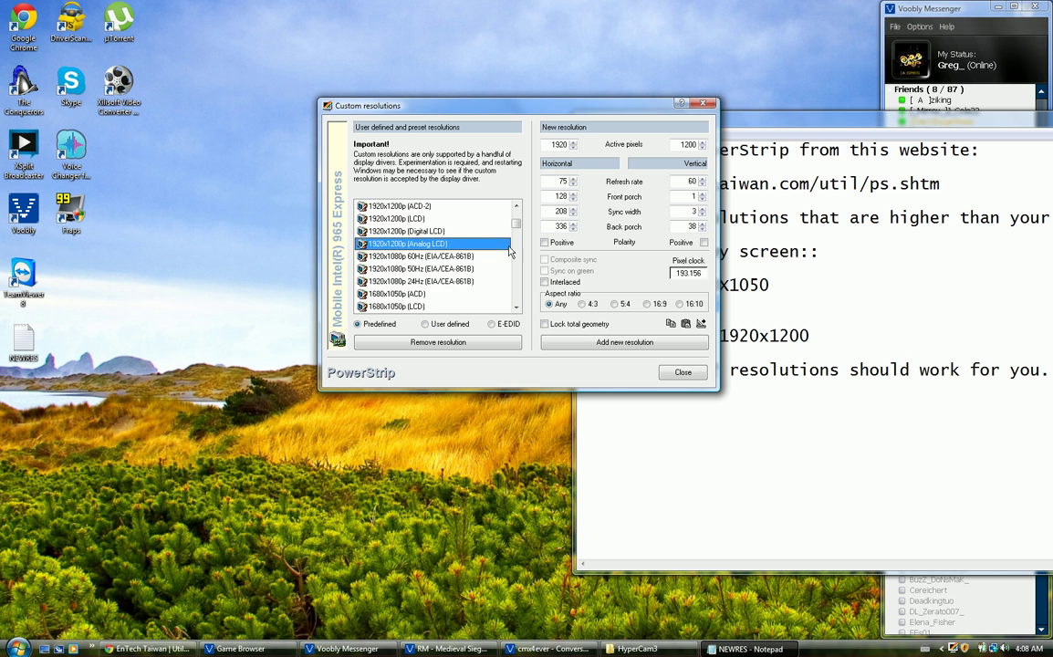
drag(516, 223, 518, 219)
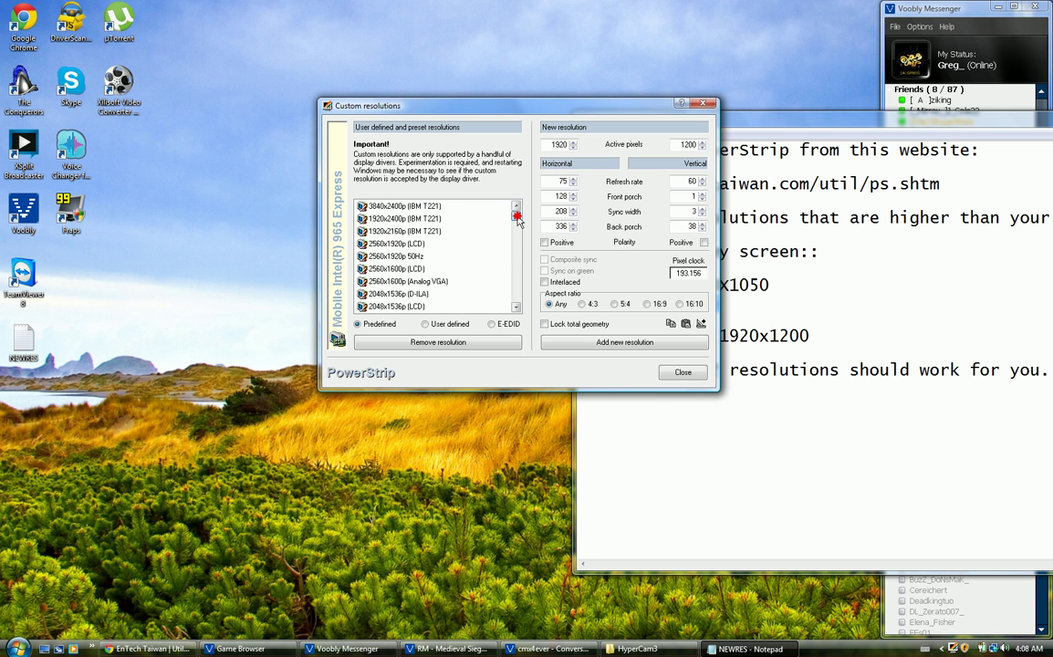
key(alt+Tab)
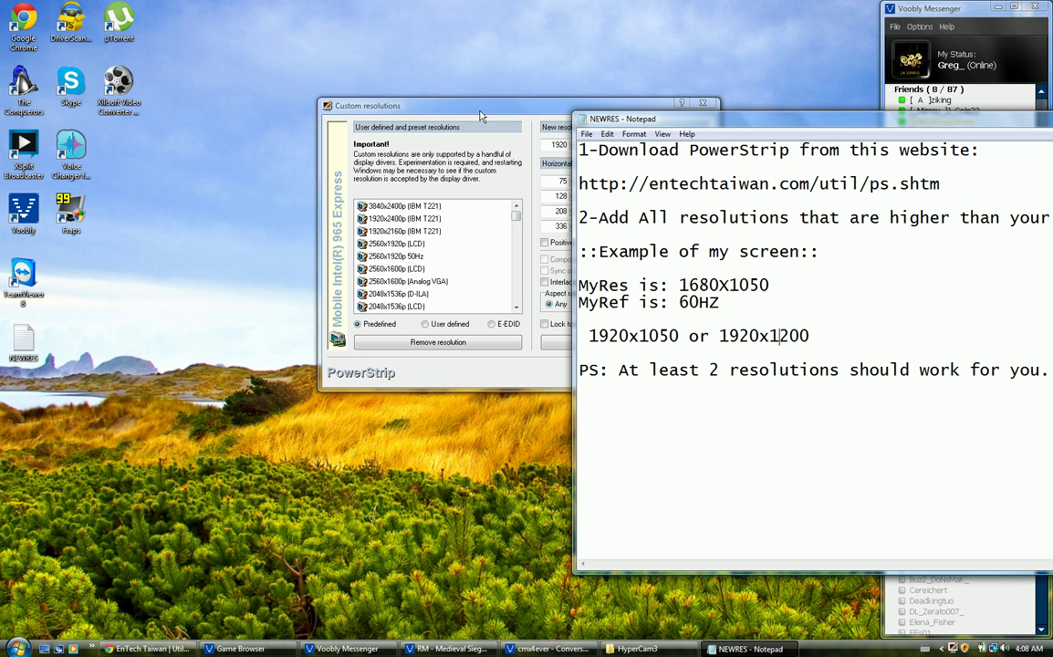
drag(481, 107, 430, 91)
Load the 2560x1920p (LCD) preset, add it as a new resolution, and accept the caution.
click(354, 240)
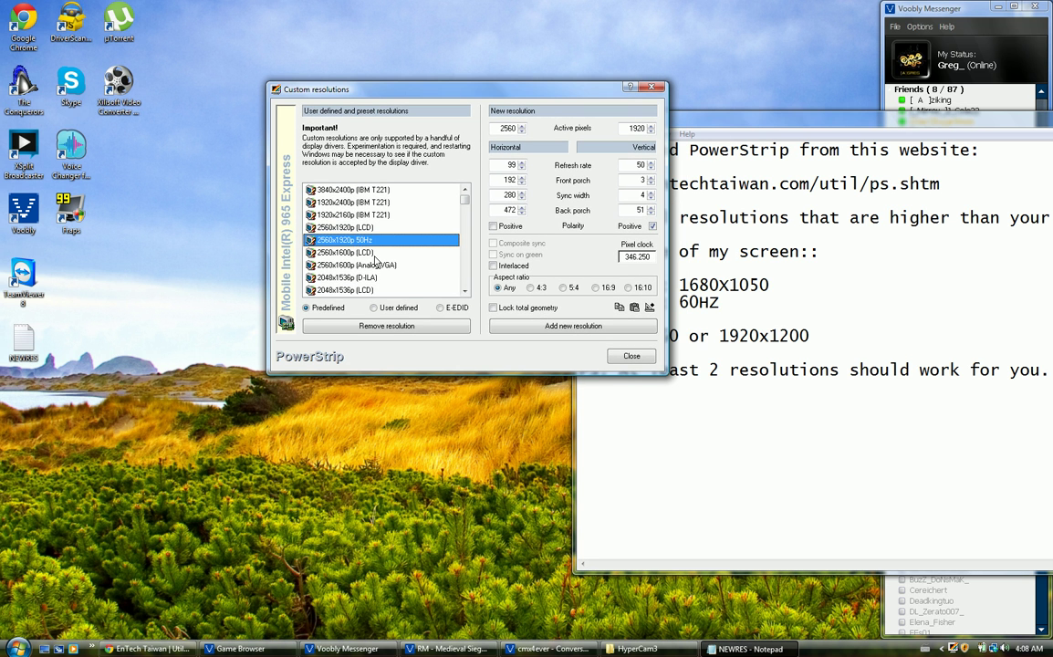
click(358, 228)
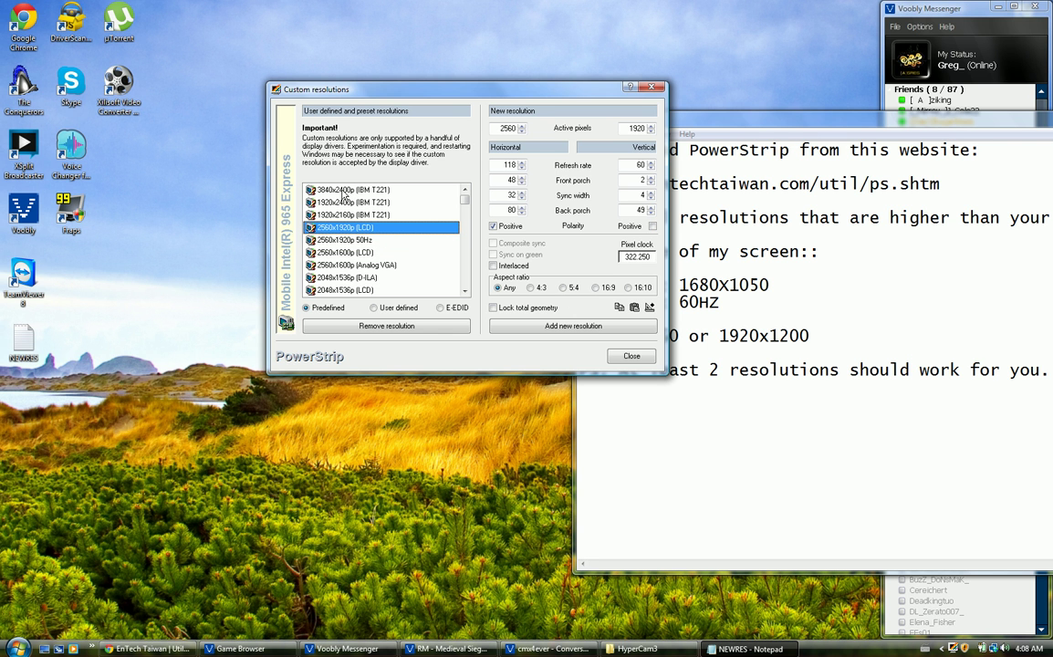
click(336, 240)
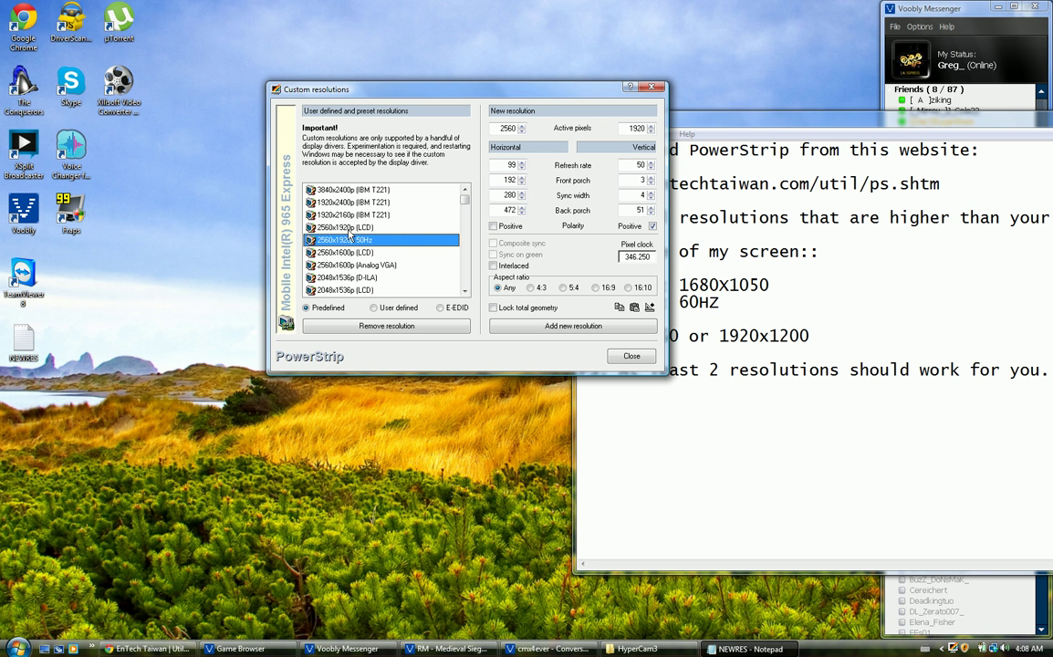
click(346, 227)
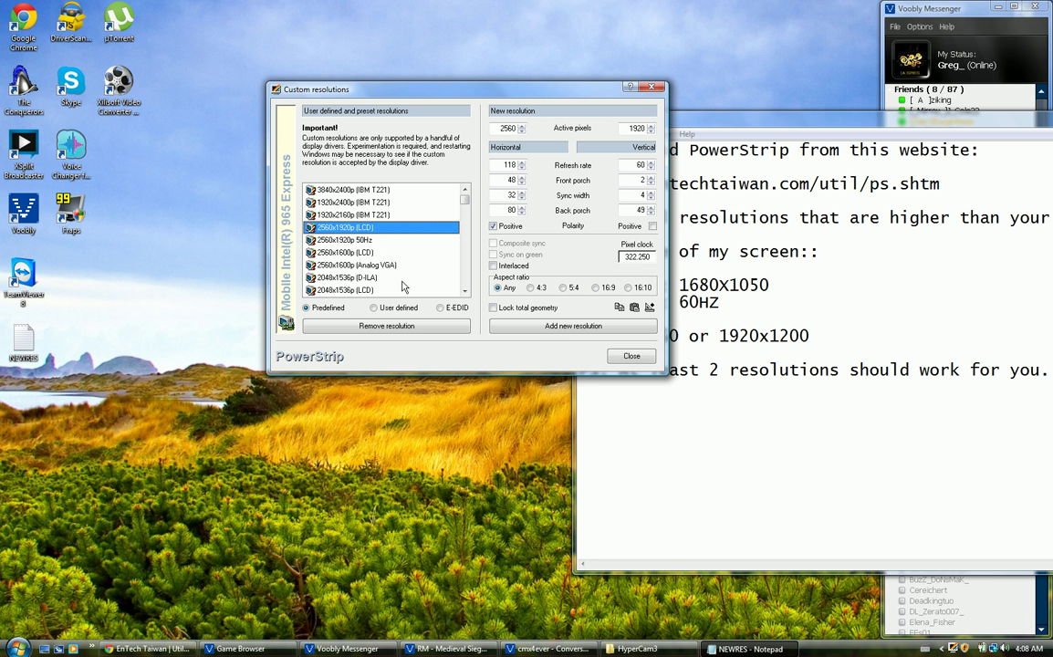
click(548, 328)
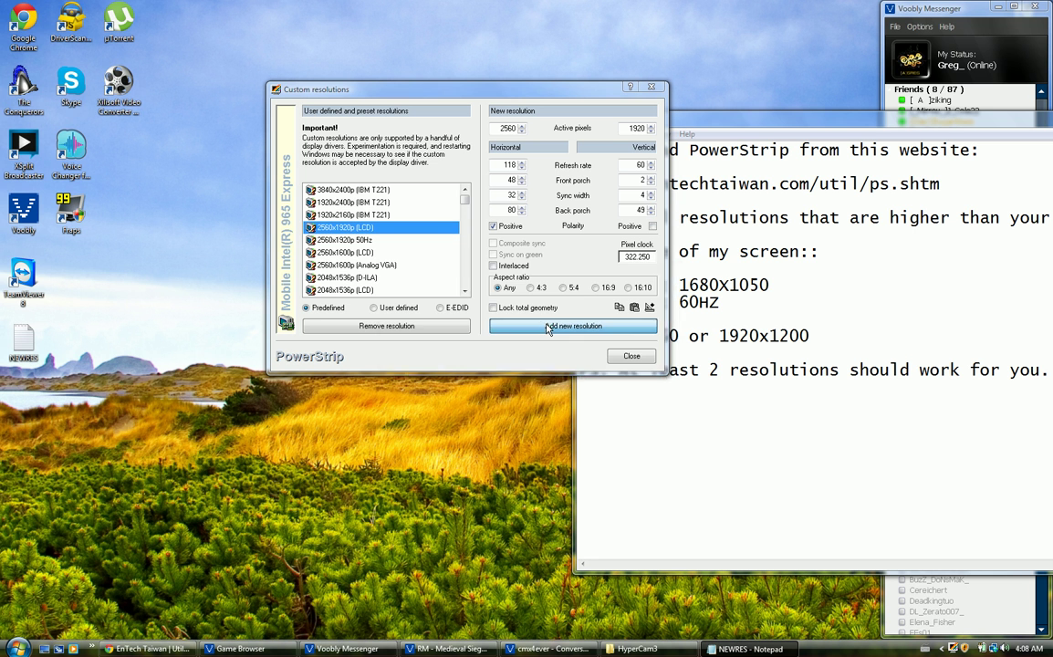
click(583, 385)
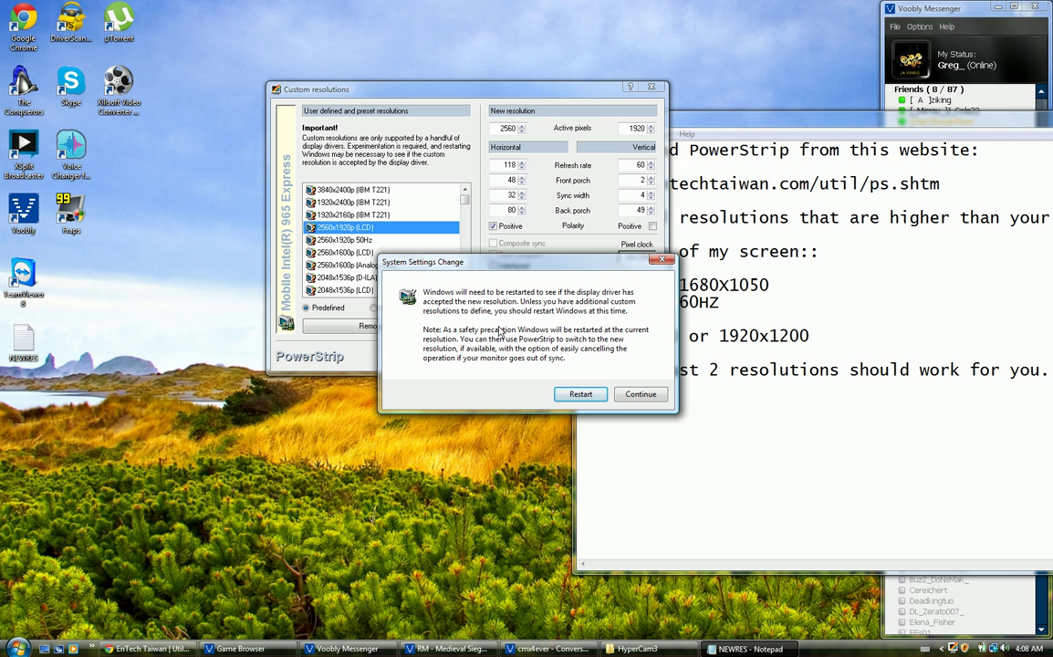
click(641, 394)
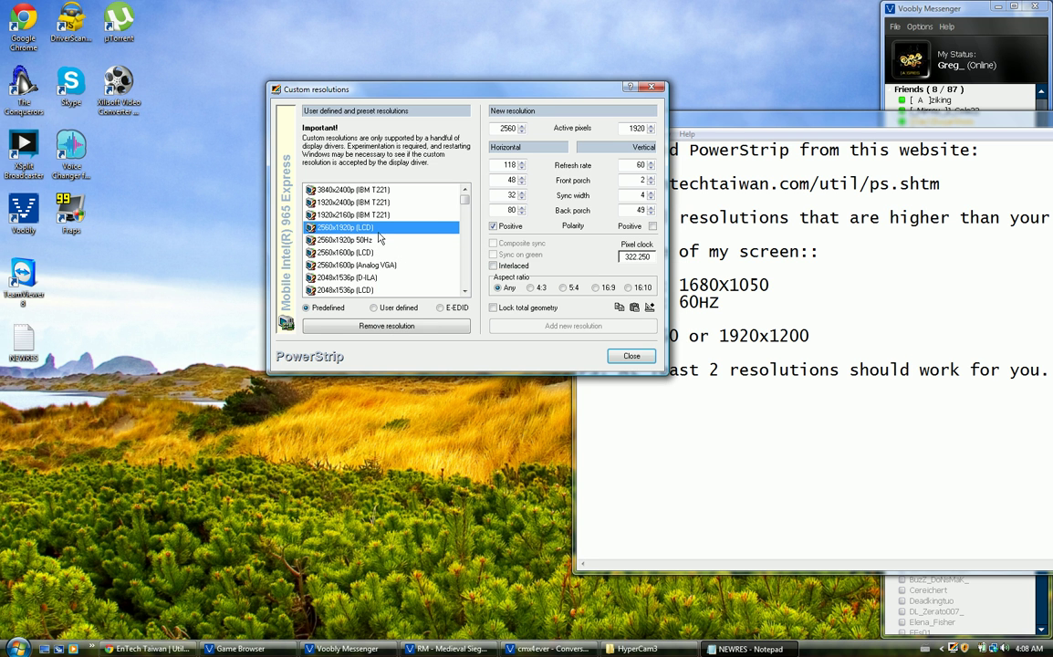
drag(464, 196, 464, 205)
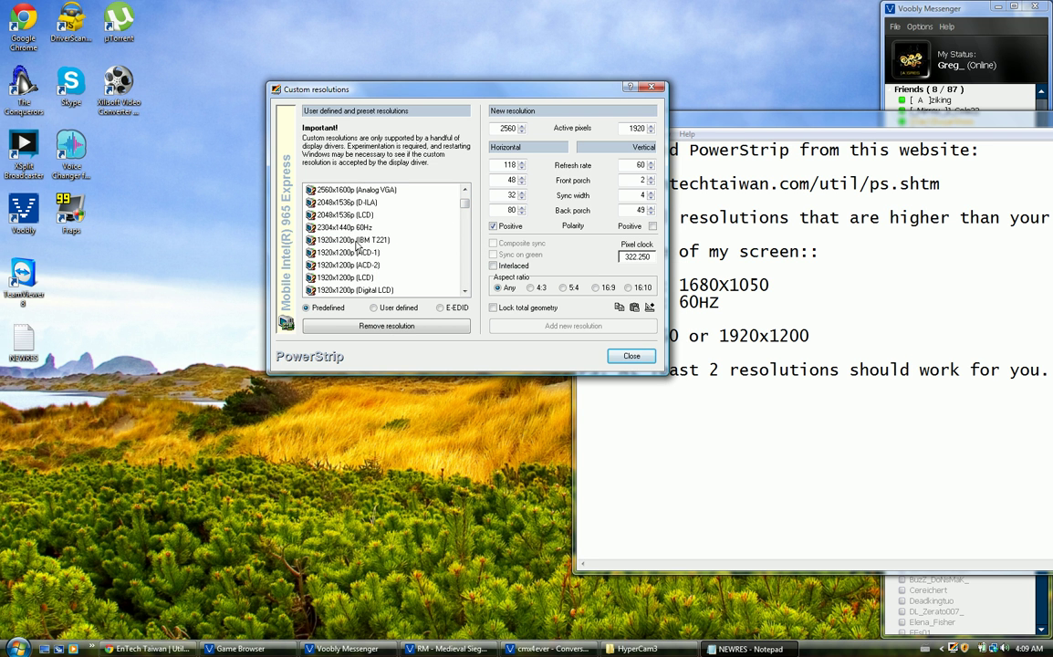
click(721, 306)
drag(721, 305, 680, 303)
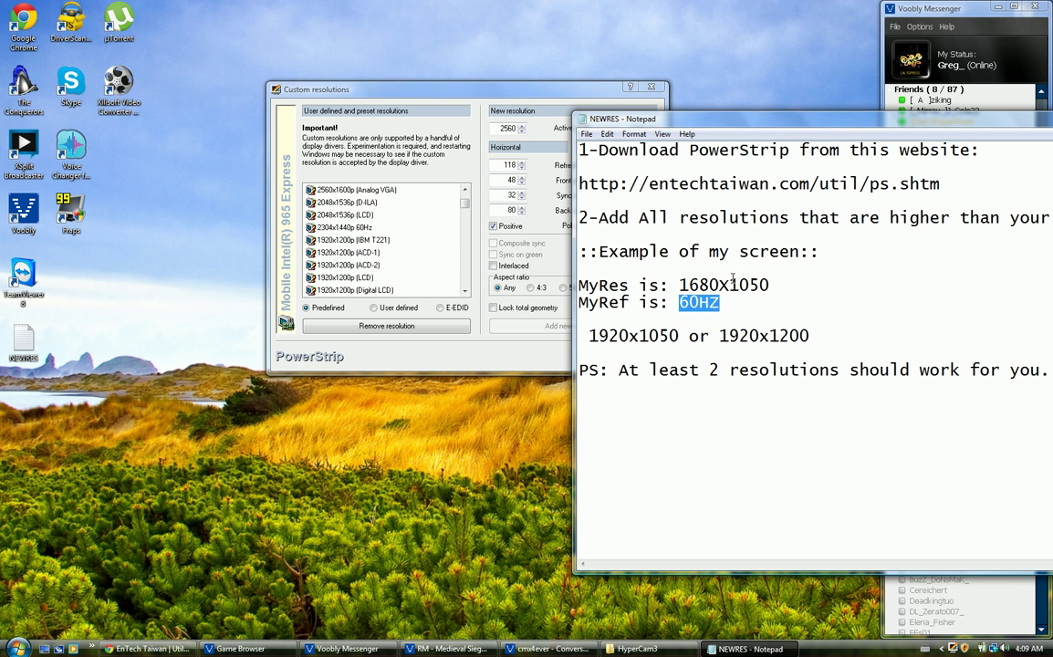
drag(769, 285, 678, 284)
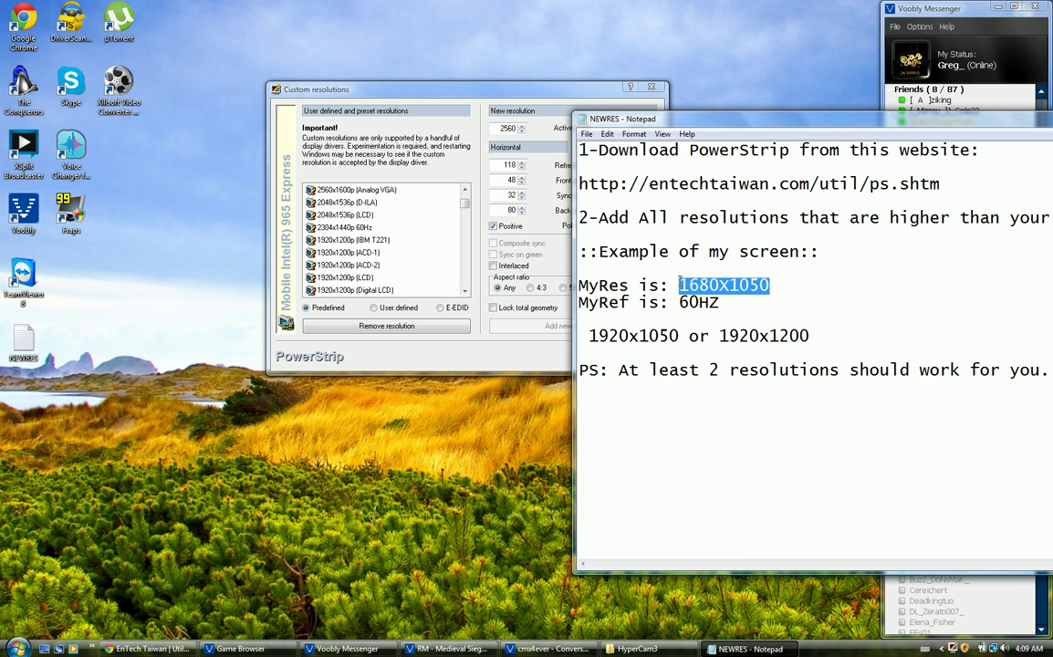
drag(425, 89, 315, 88)
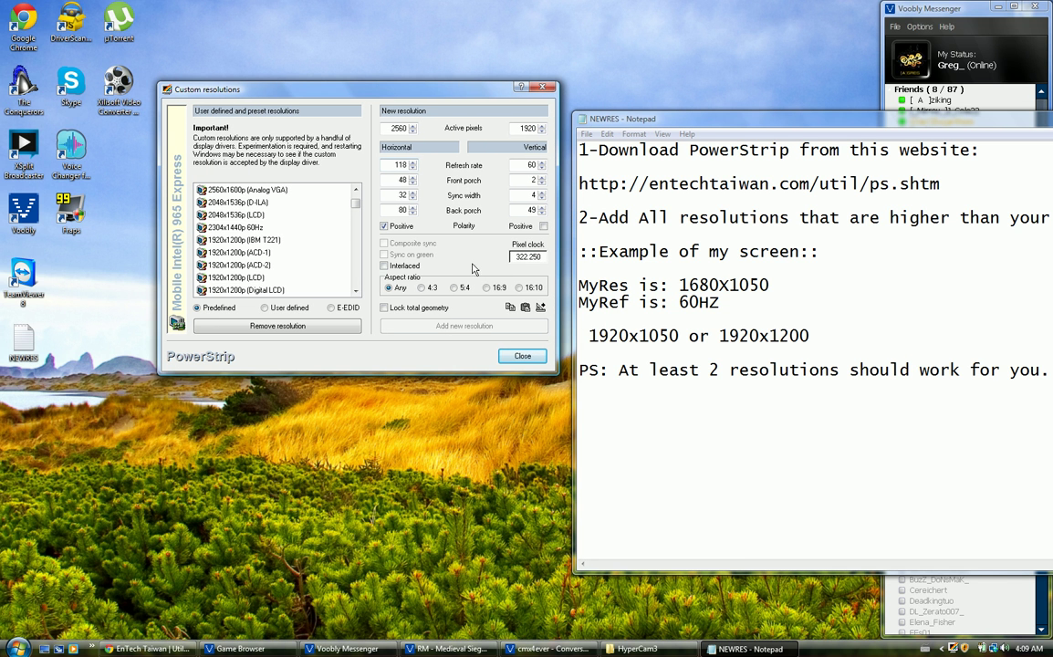
click(513, 359)
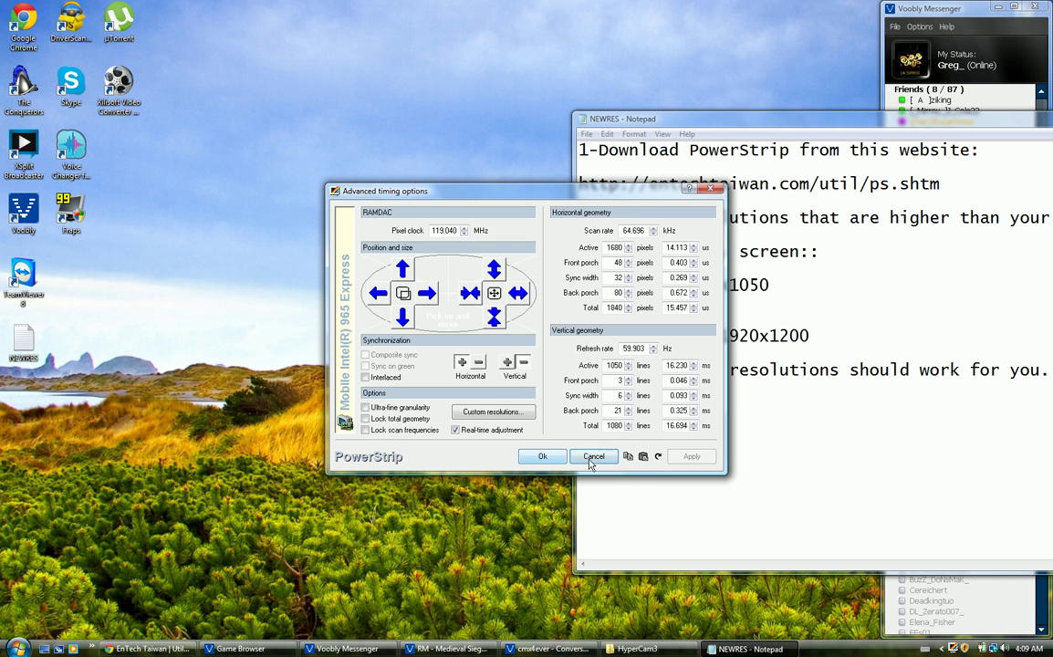
Cancel out of Advanced timing options and Display profiles without applying changes.
click(591, 457)
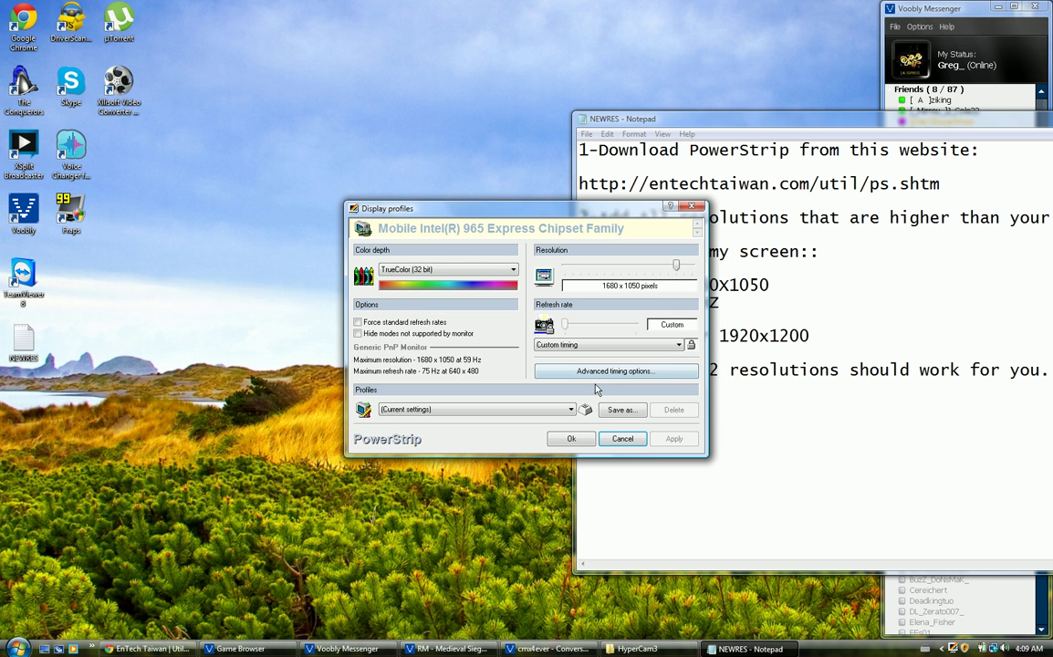
click(613, 439)
From desktop Personalize, open Display Settings, slide the resolution to 1920x1200, then cancel.
right_click(312, 217)
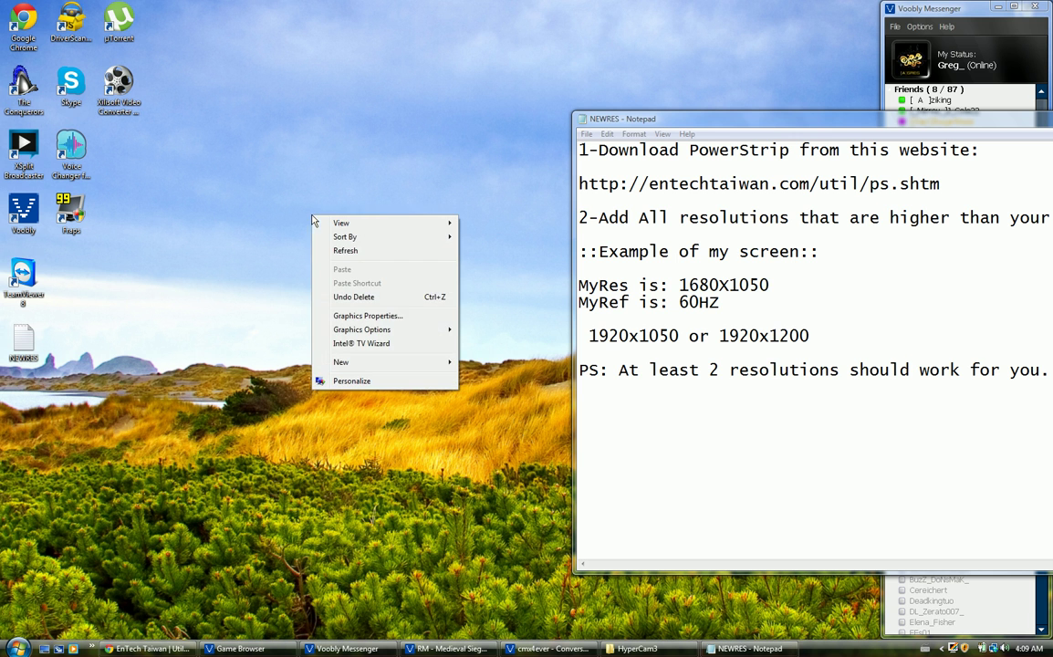
click(333, 382)
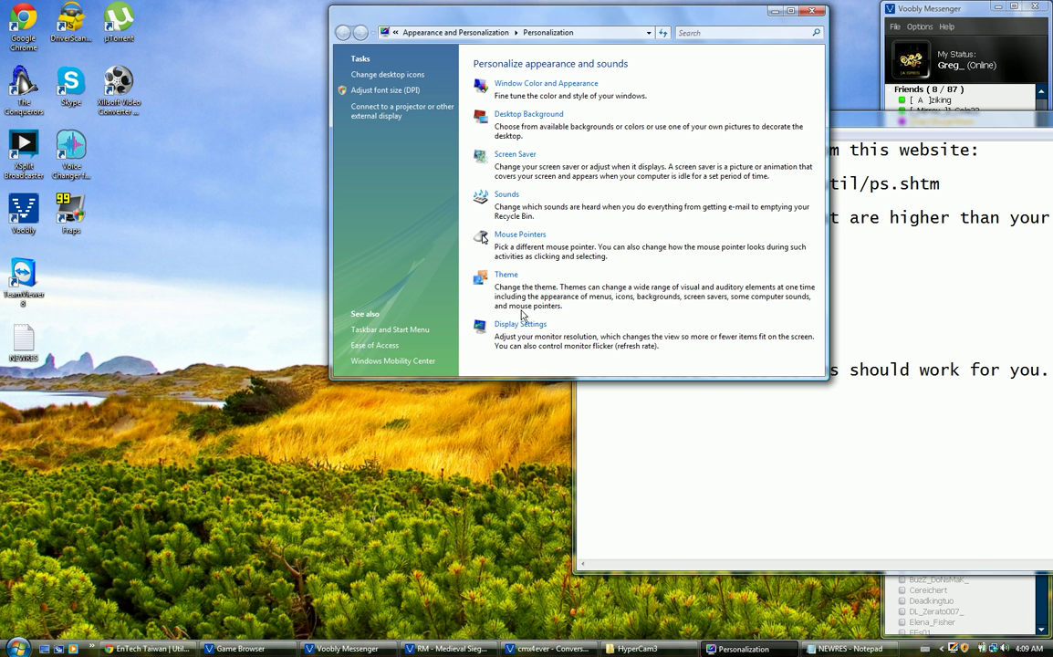
click(518, 325)
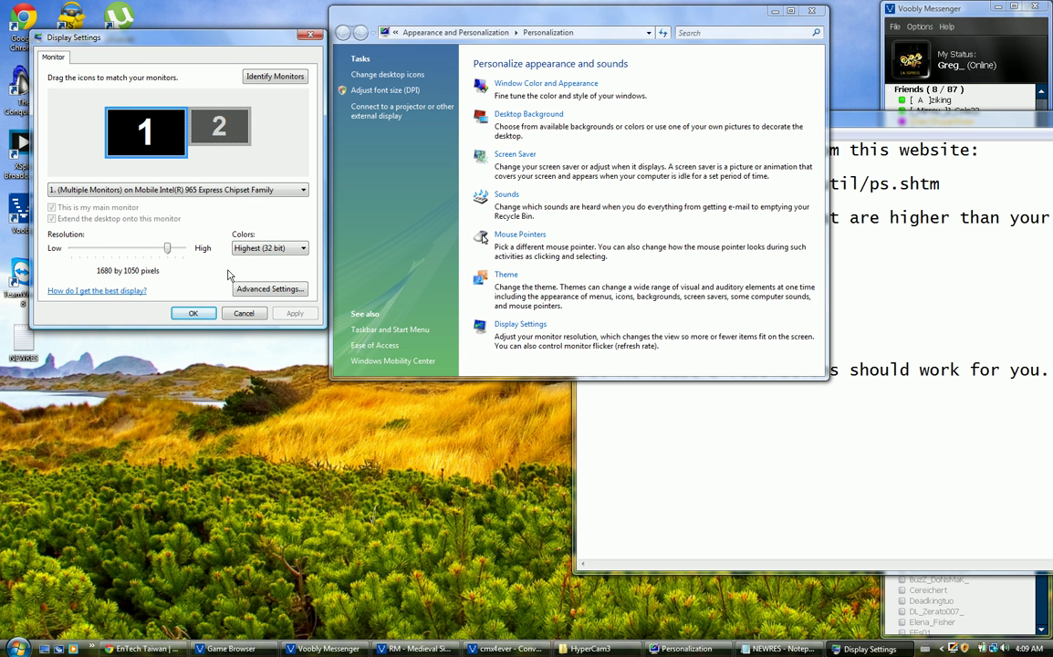
drag(167, 247, 187, 252)
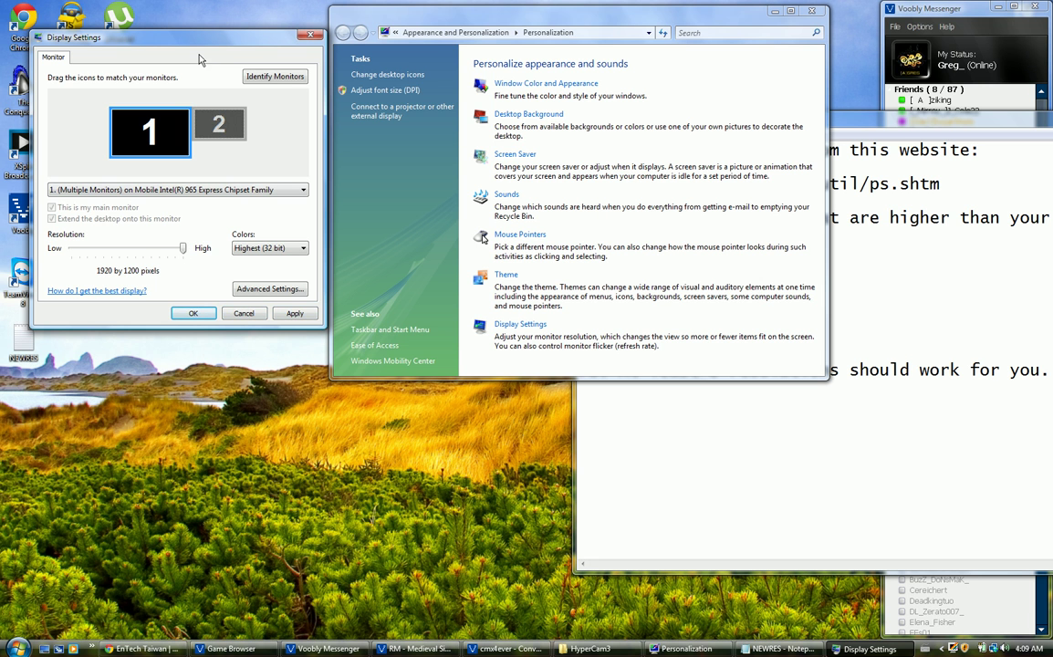
drag(177, 40, 407, 56)
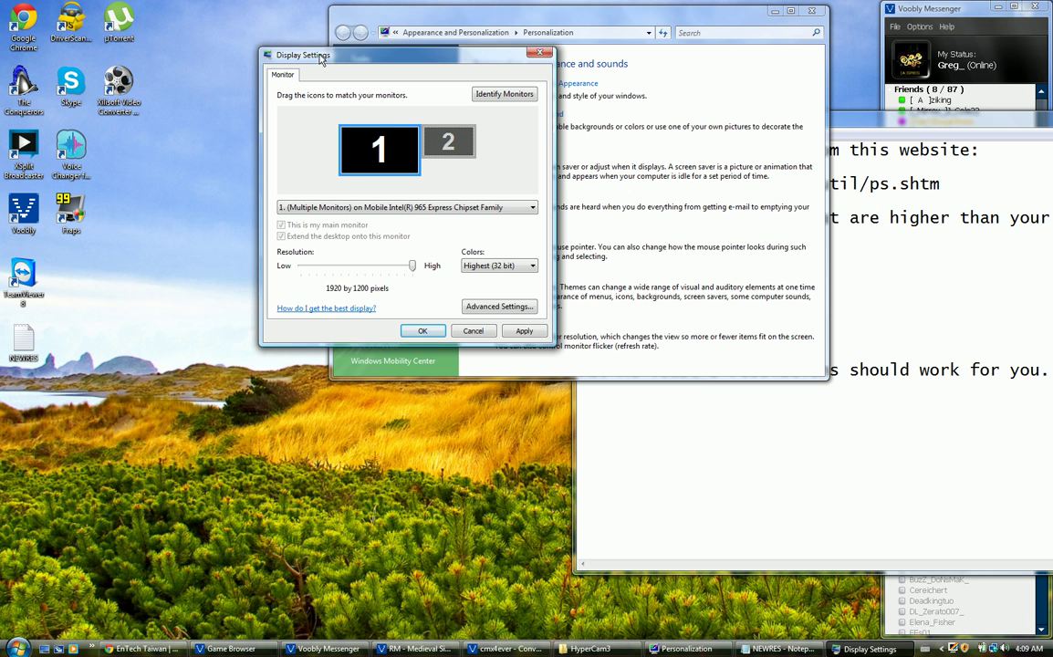
drag(321, 59, 267, 65)
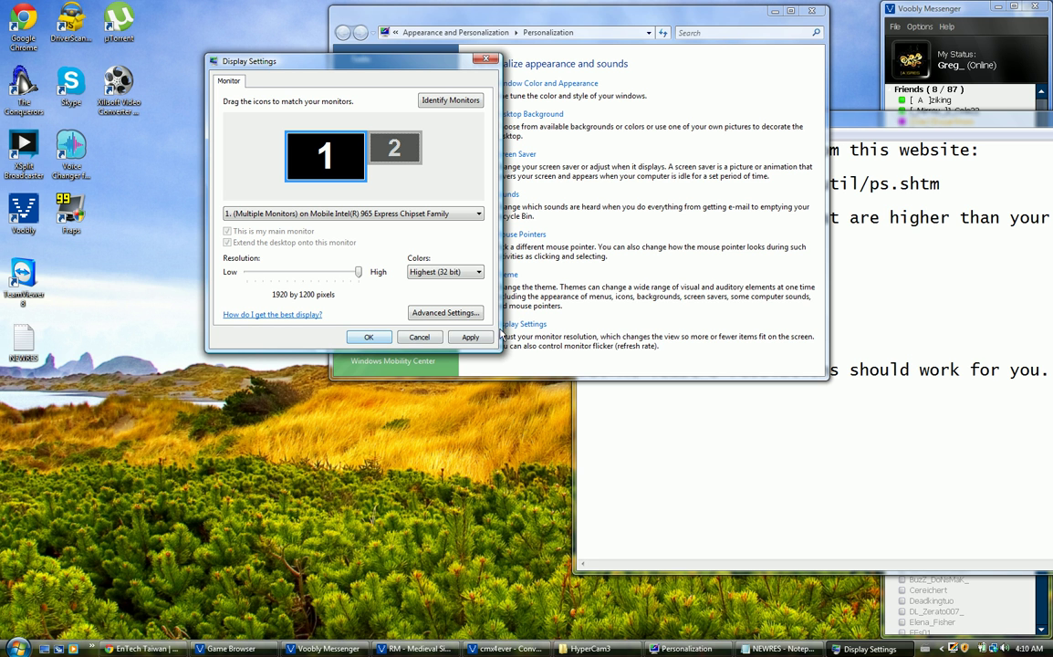
click(421, 338)
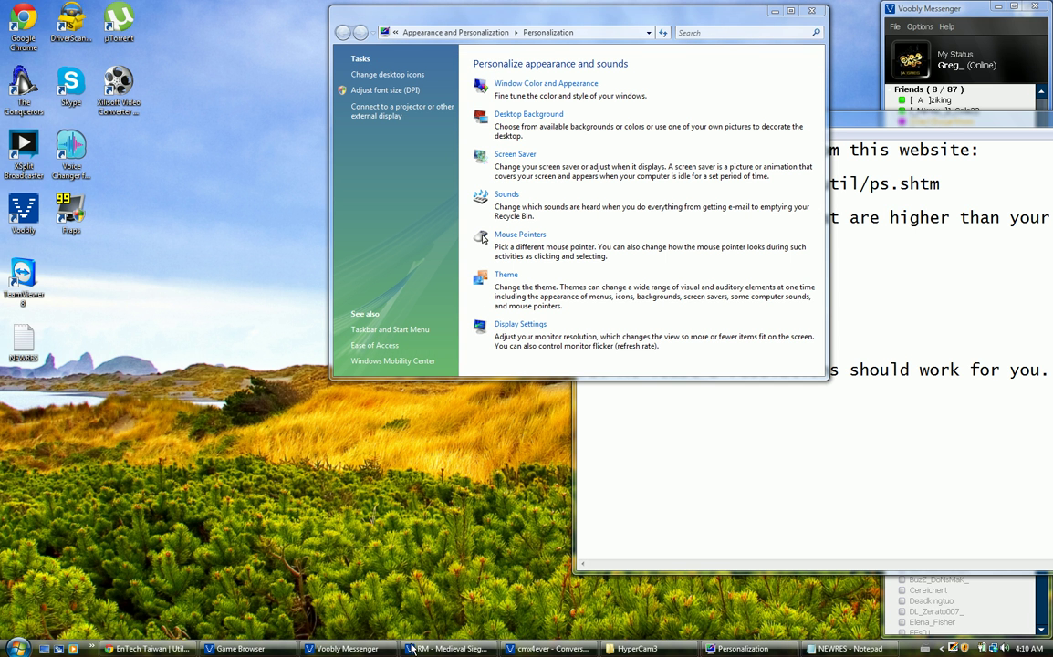
Bring the RM - Medieval Siege lobby forward and quick-host a TEST ROOM game.
mouse_move(447, 647)
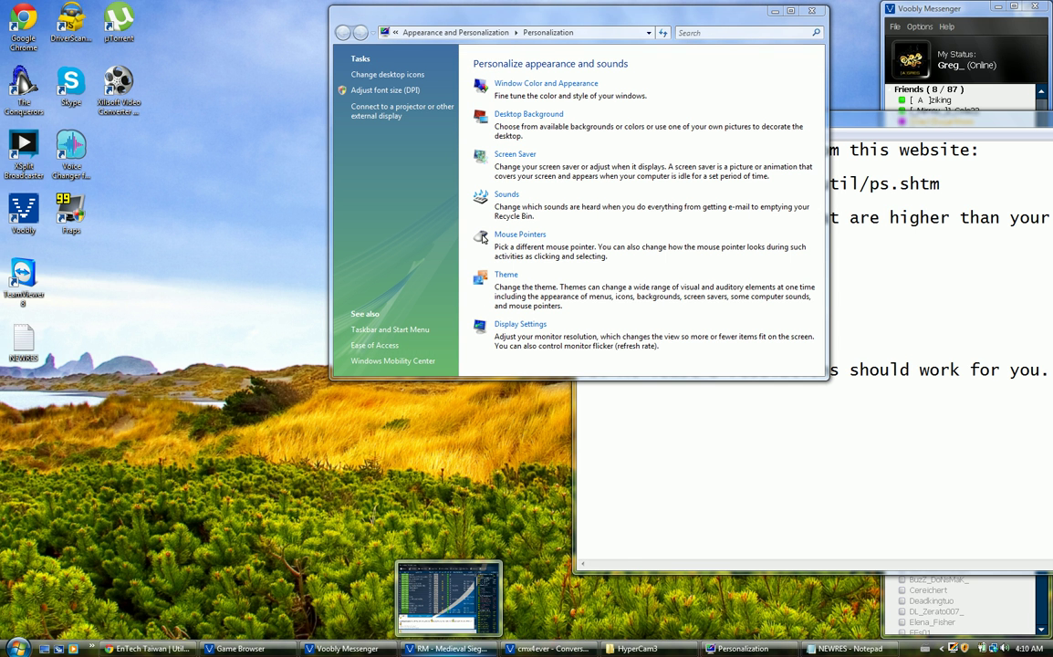
click(447, 648)
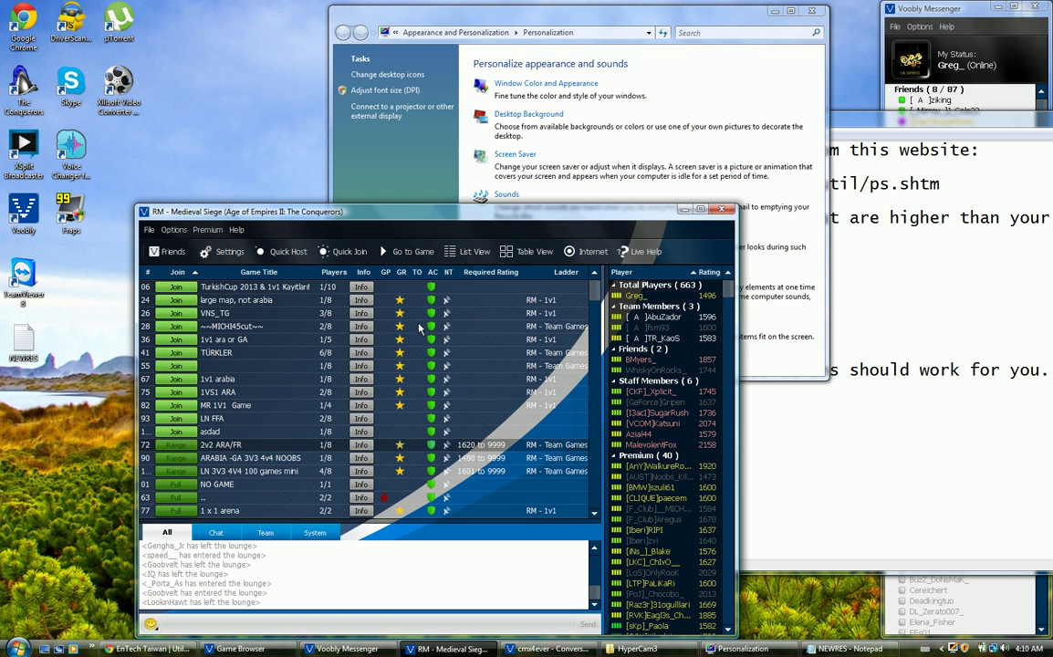
drag(337, 221, 504, 91)
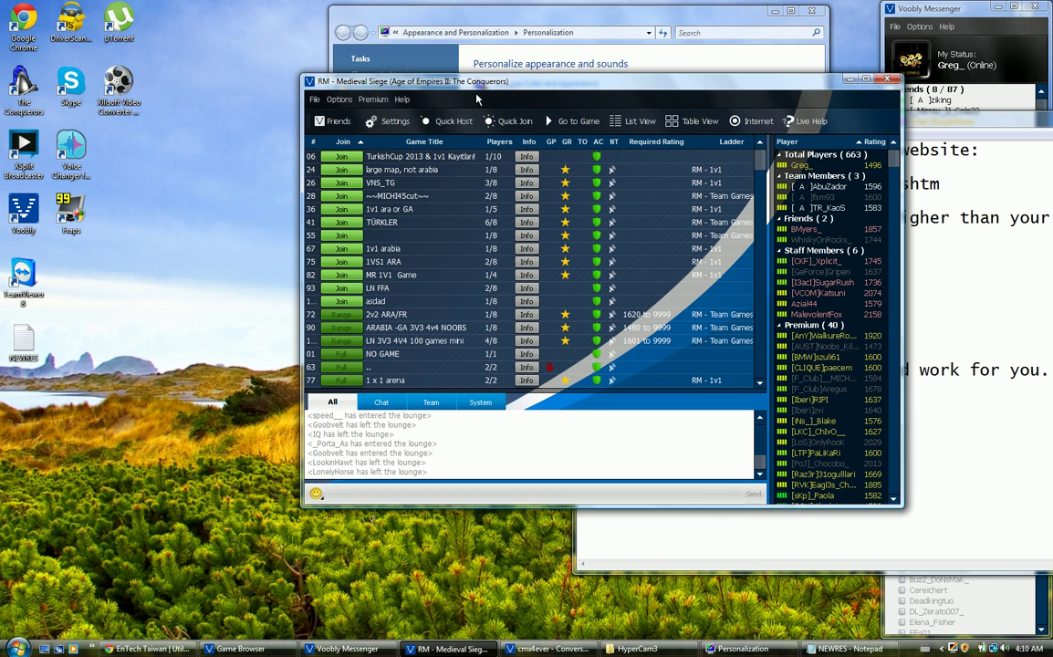
click(439, 125)
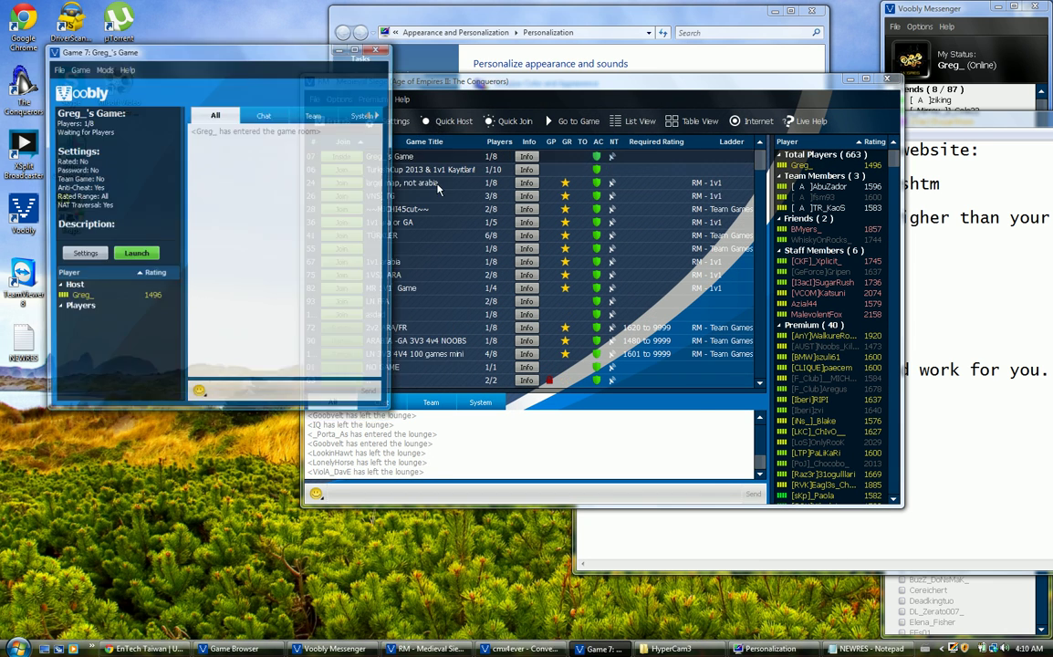
drag(290, 76, 718, 132)
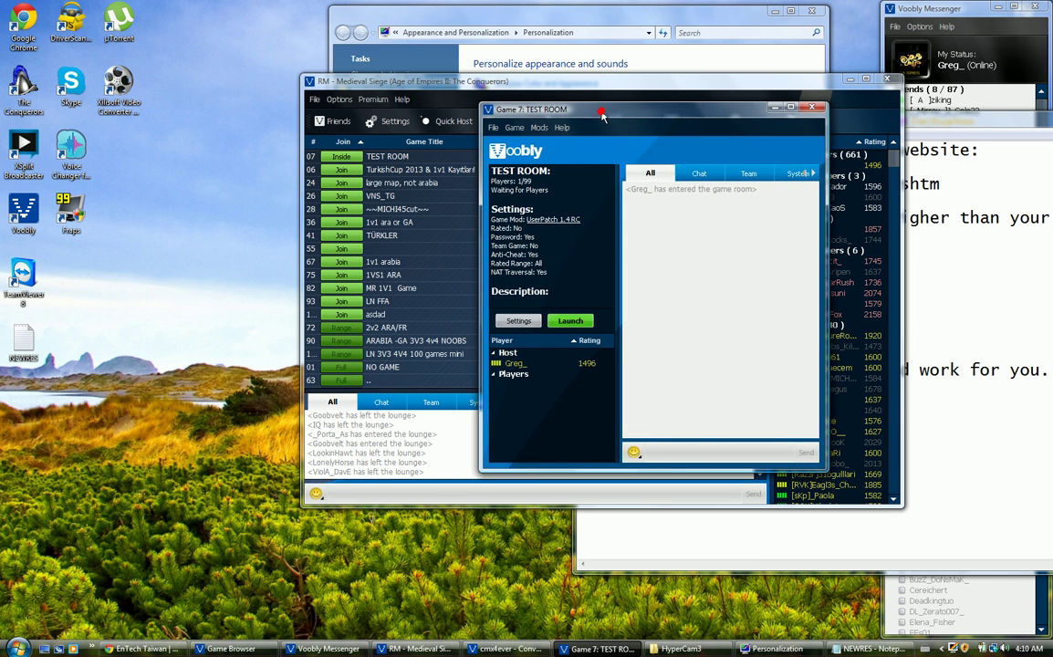
drag(595, 114, 658, 116)
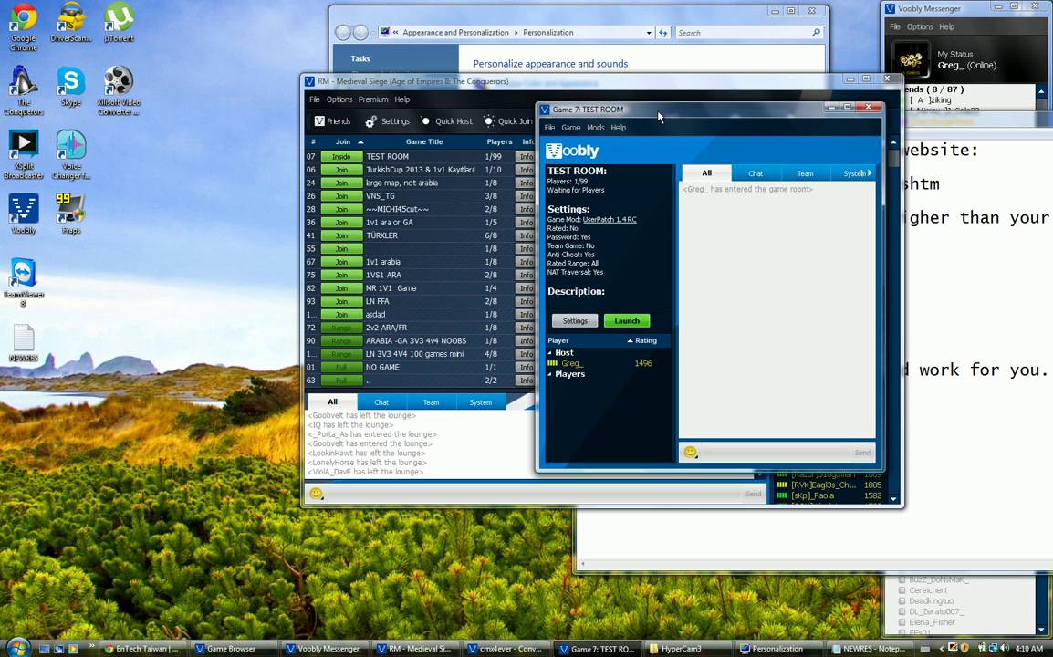
Confirm Force Desktop Resolution In Game is checked in the game room's Resolution Tool.
click(569, 126)
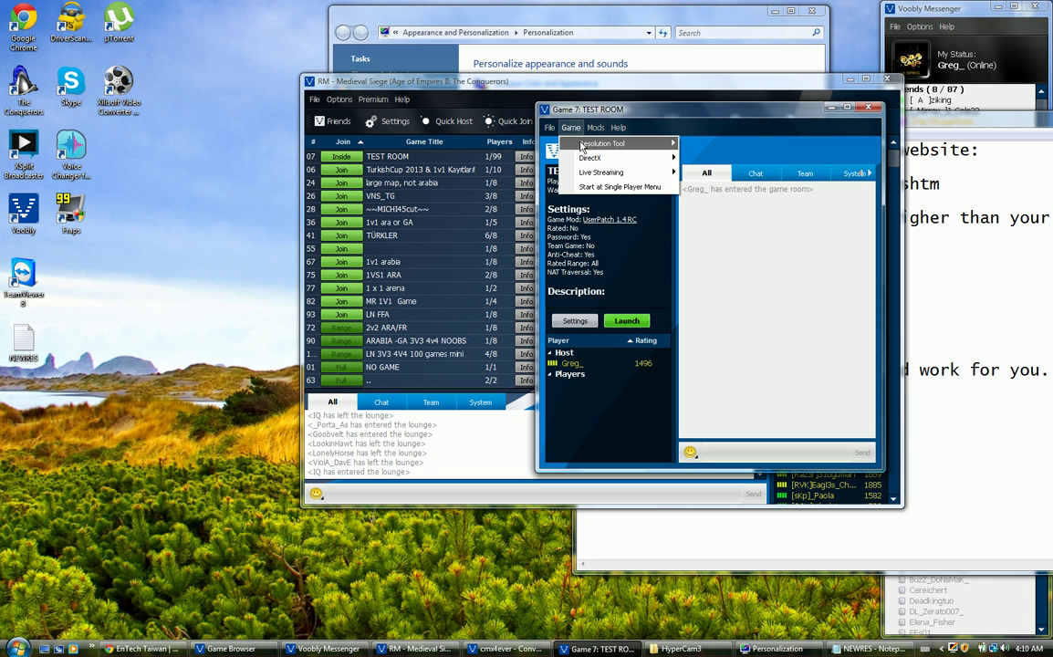
mouse_move(584, 146)
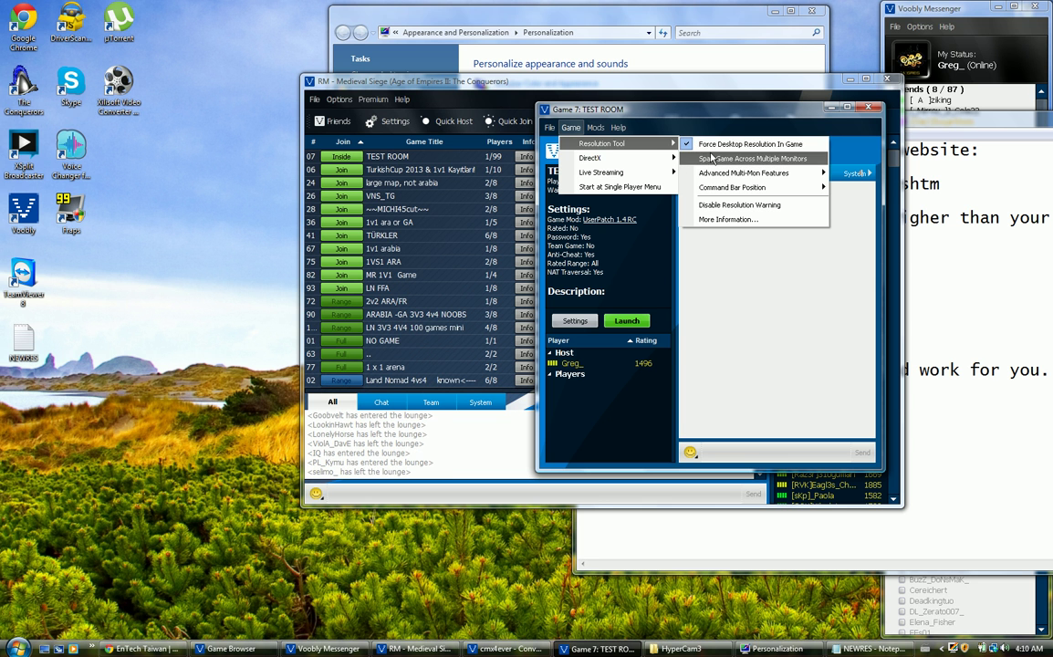
click(689, 346)
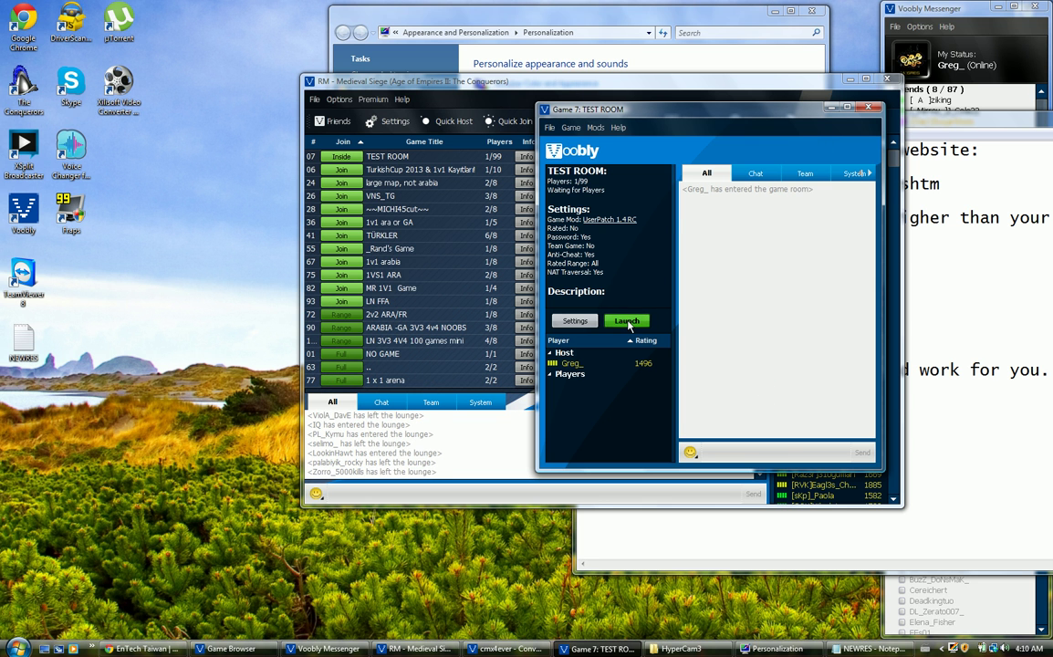
drag(570, 109, 251, 98)
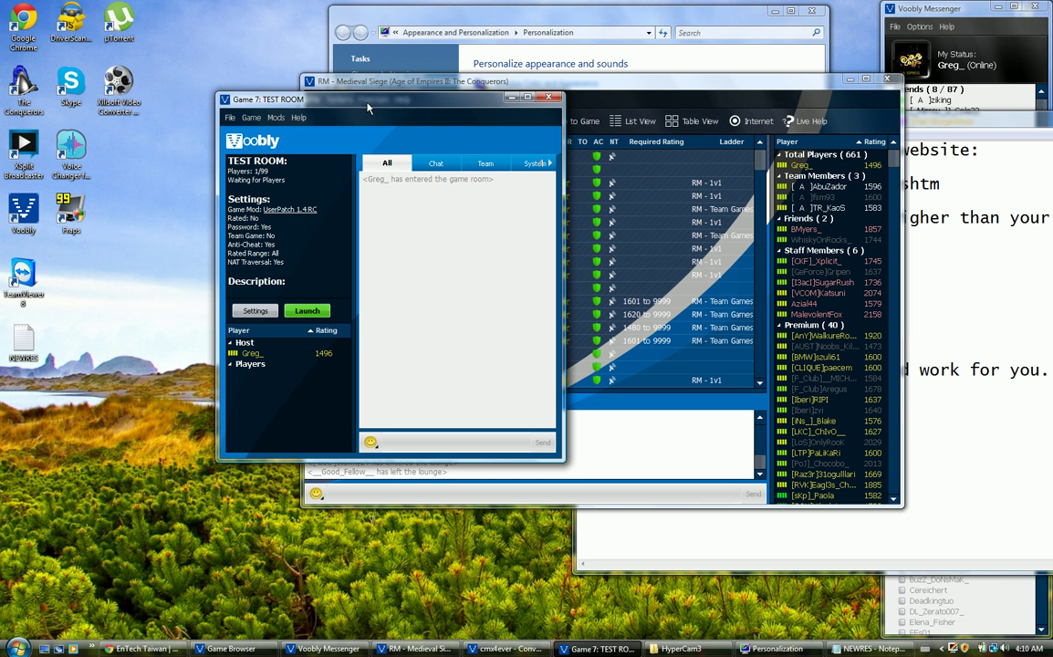
drag(376, 109, 561, 158)
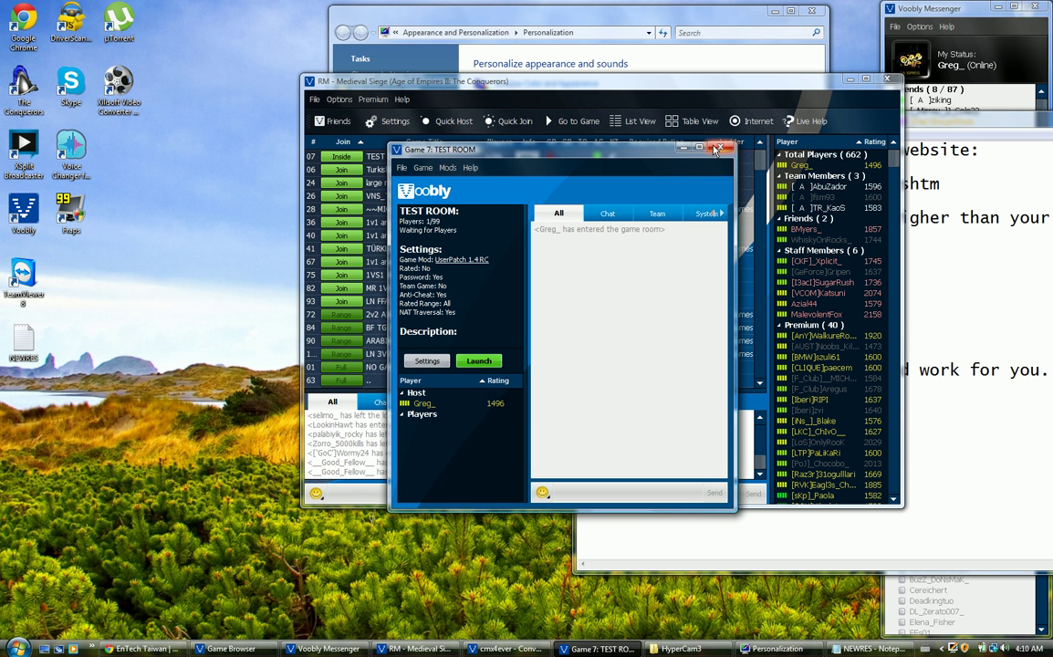